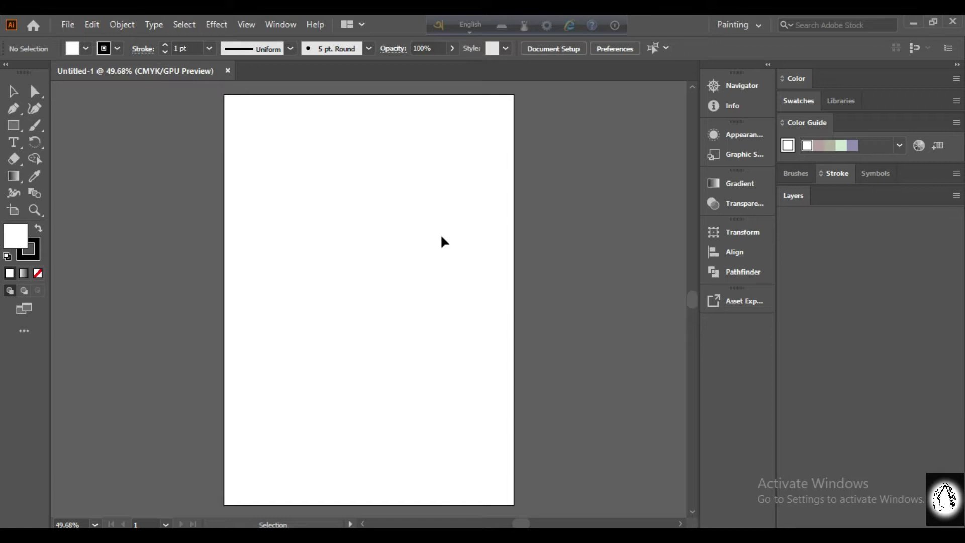
Create a point-type letter O in Myriad Pro Regular 12 pt on the artboard
click(15, 143)
click(318, 207)
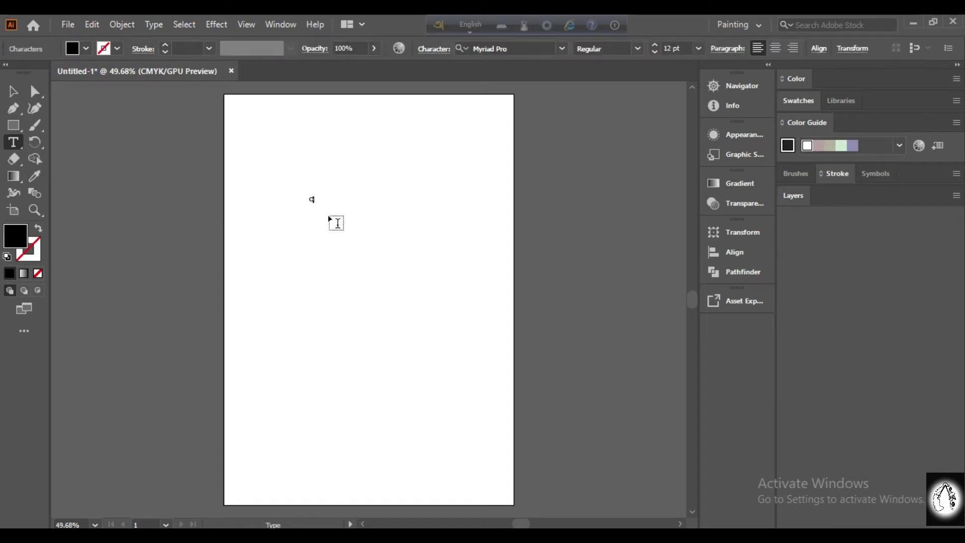
click(13, 93)
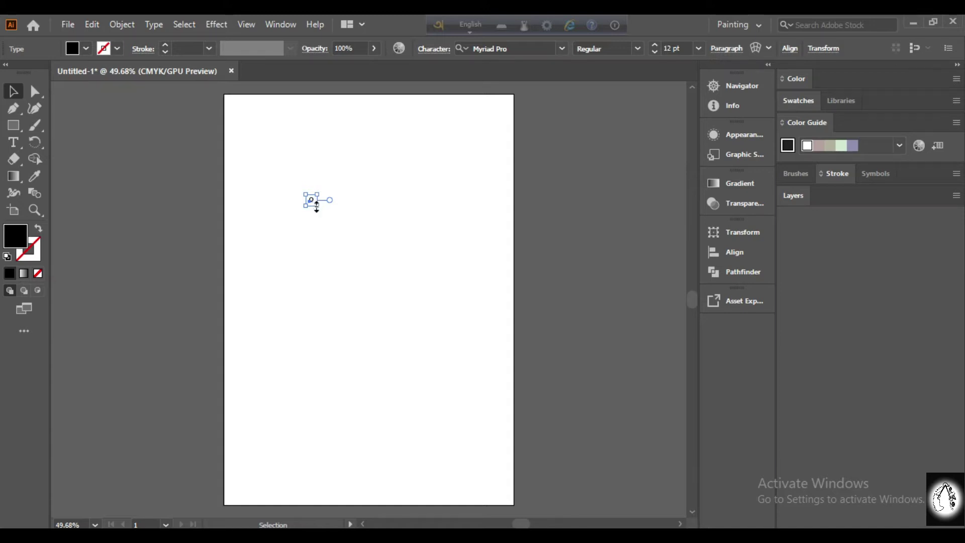
Scale the O up to about 373 pt and nudge it up and slightly left
mouse_move(316, 205)
mouse_down()
mouse_move(440, 379)
mouse_move(407, 330)
mouse_up()
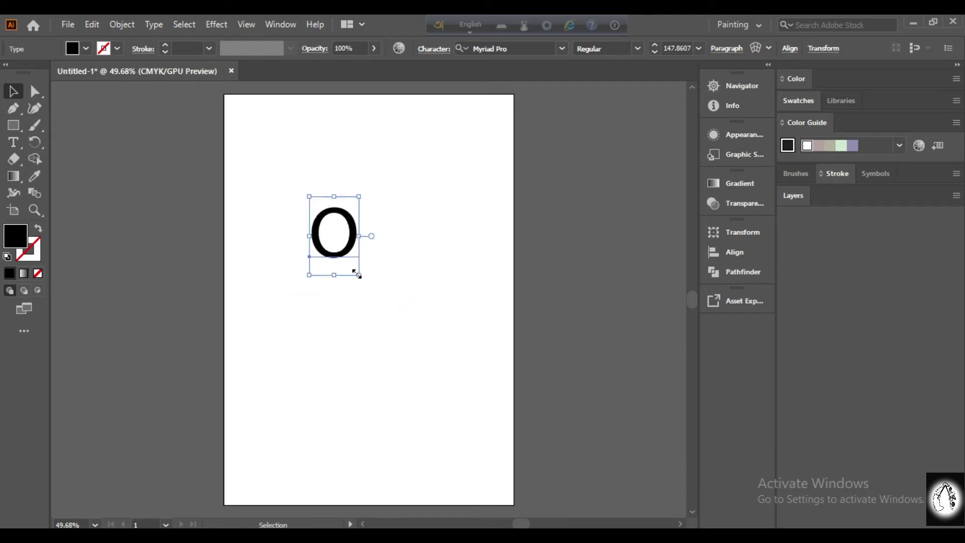
drag(358, 274, 460, 397)
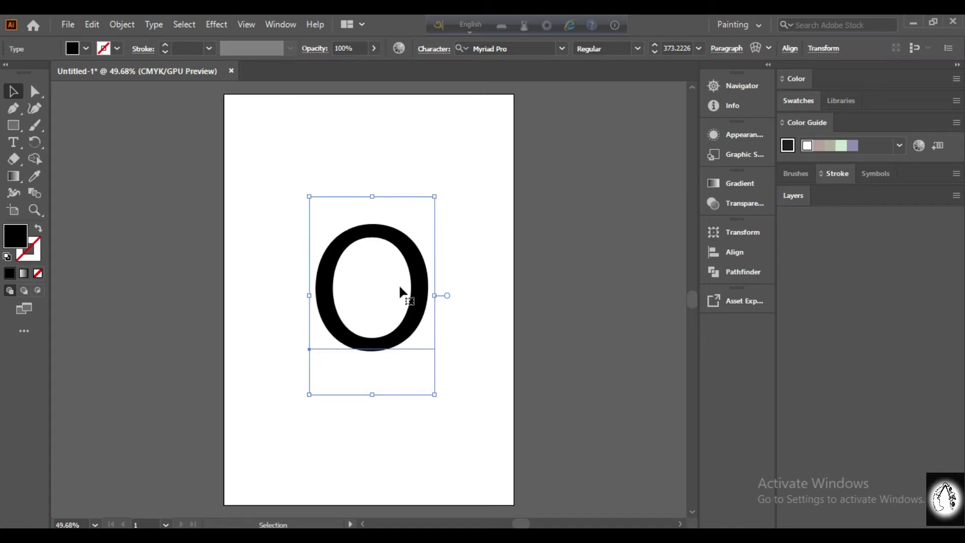
key(shift+Up)
key(shift+Up)
key(shift+Up)
key(shift+Left)
key(shift+Left)
key(shift+Up)
key(shift+Up)
key(shift+Up)
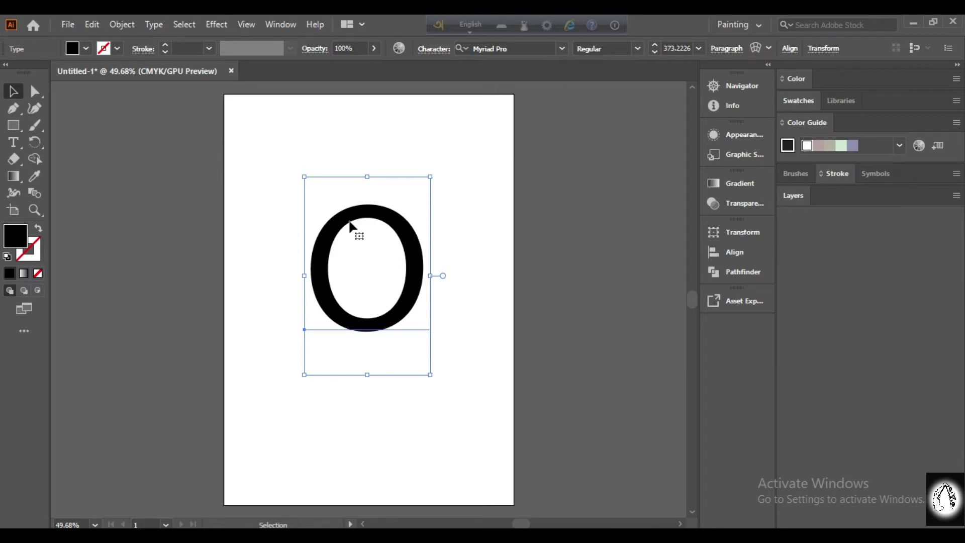
click(468, 335)
click(408, 308)
Convert the O to outlines with a thin black stroke and no fill
right_click(408, 308)
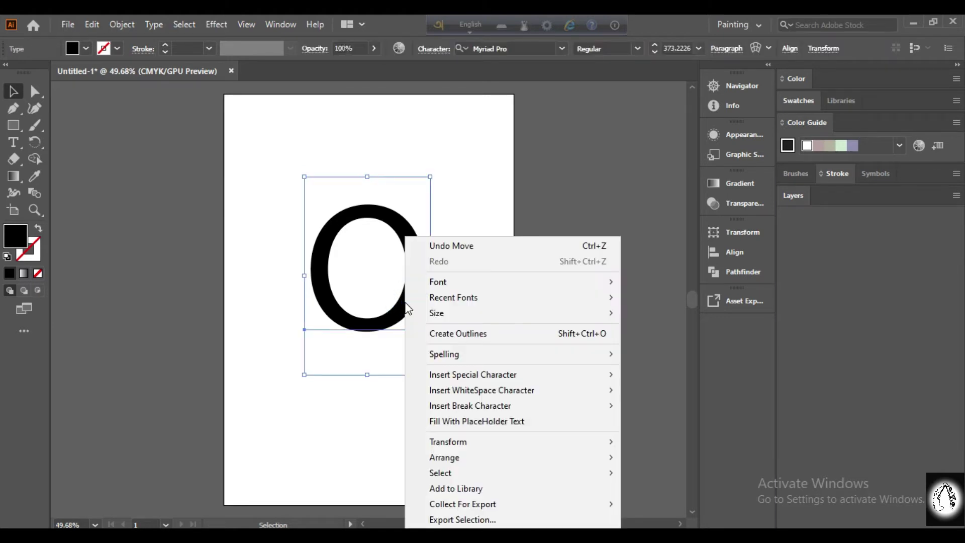
click(451, 337)
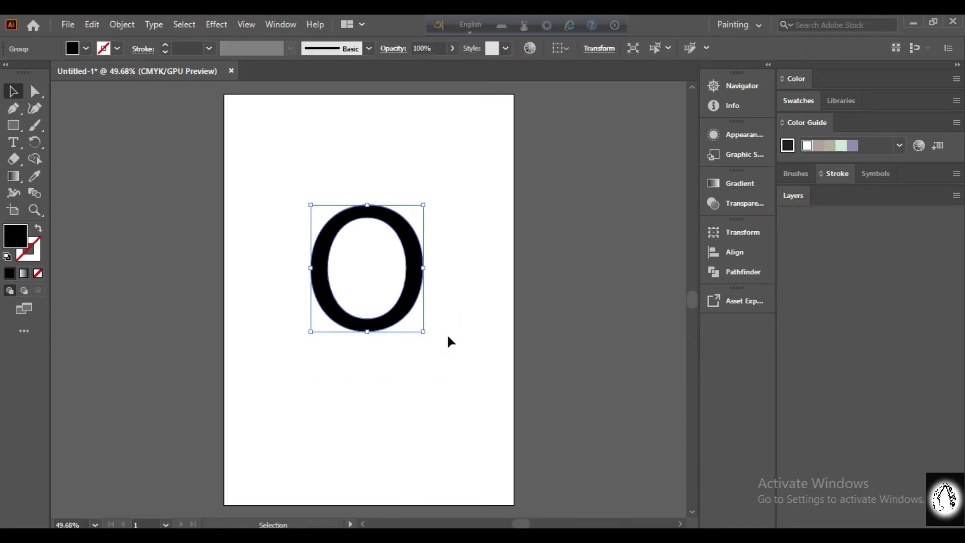
click(164, 45)
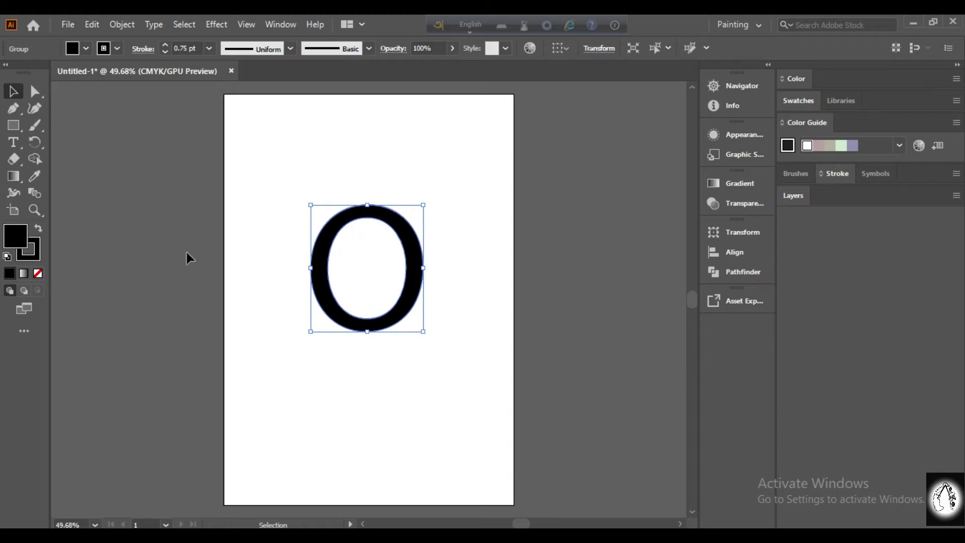
click(38, 274)
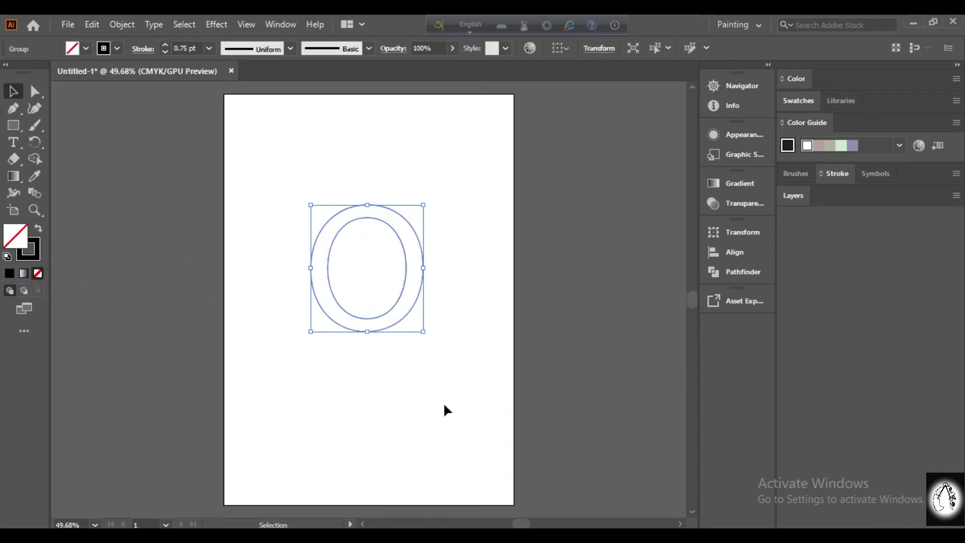
click(466, 367)
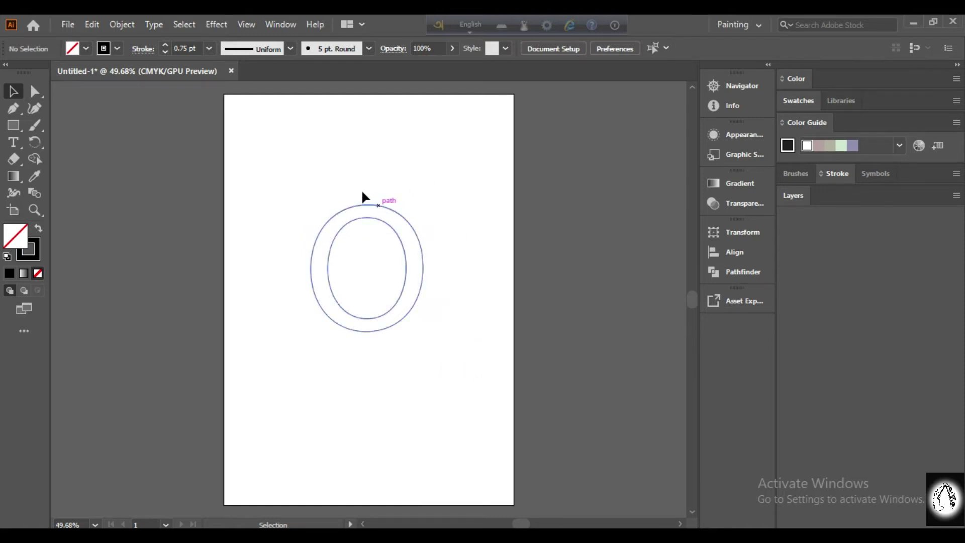
Draw a curved Pen slice line near the top-left, from the O's inner edge to its outer edge
click(11, 110)
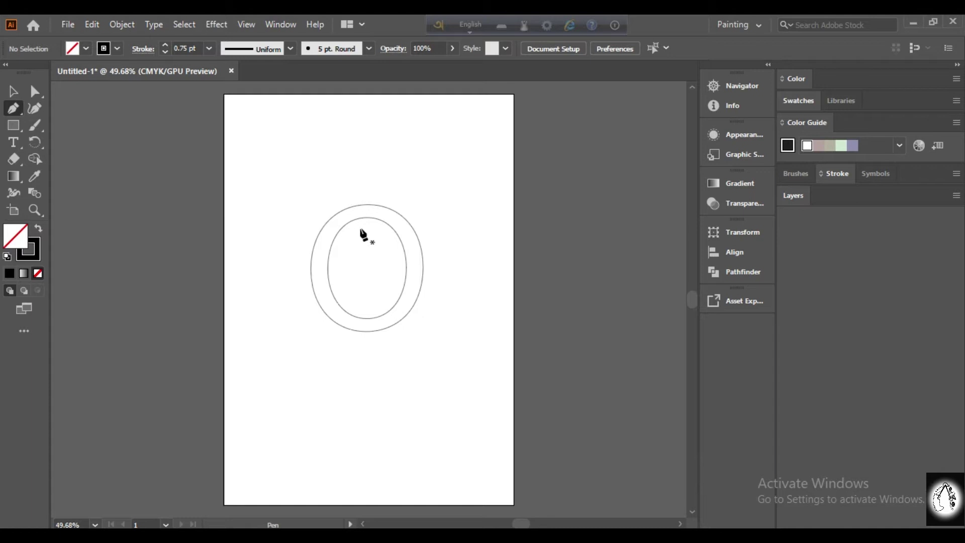
click(393, 230)
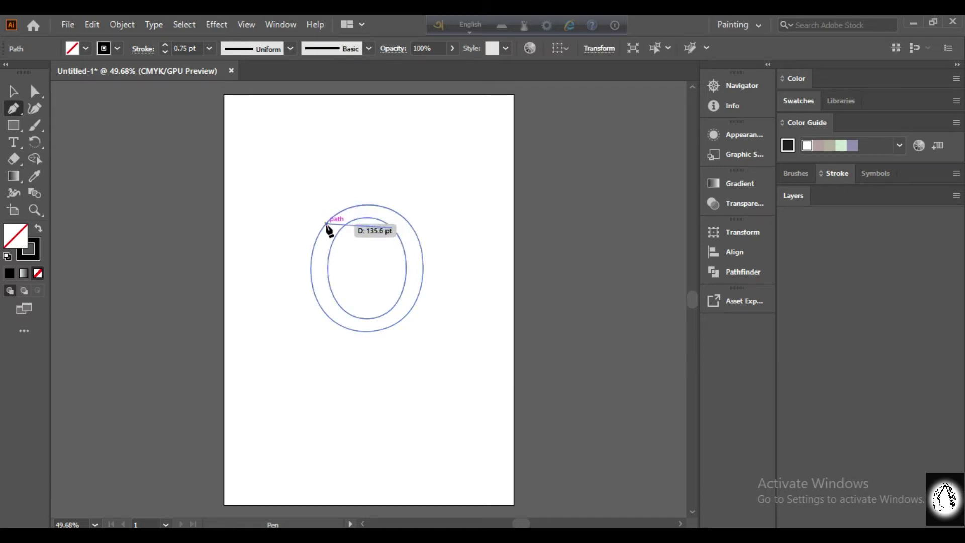
drag(322, 227, 272, 257)
click(13, 91)
click(312, 312)
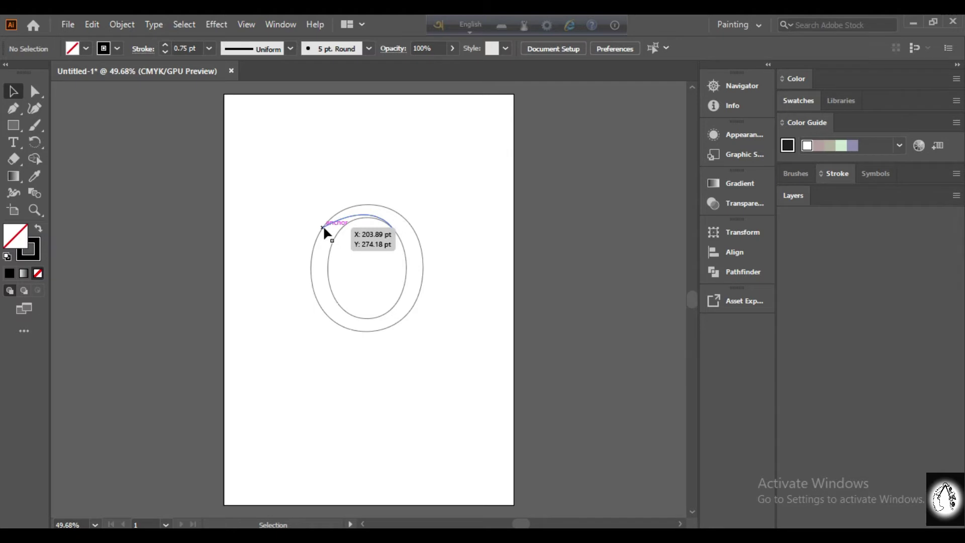
drag(324, 227, 318, 233)
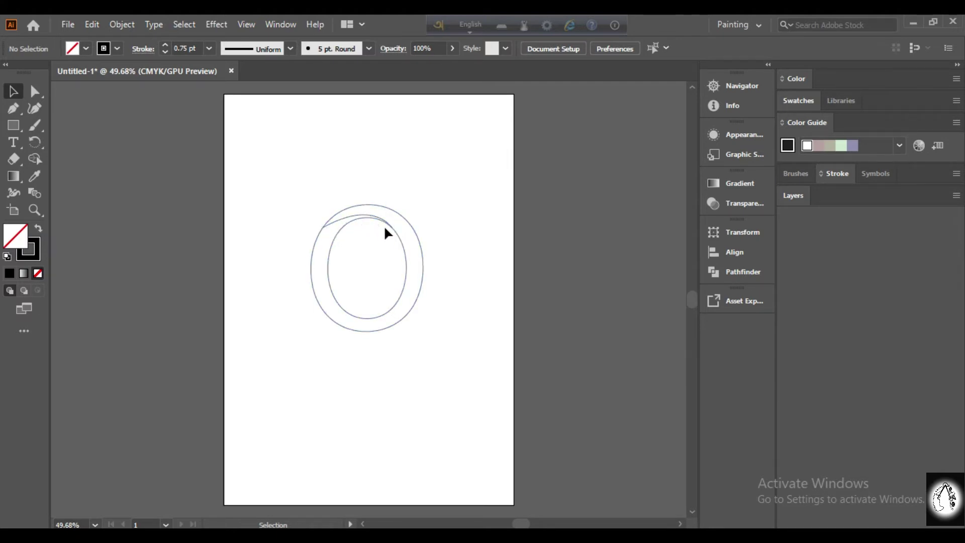
Draw a second curved slice line from the outer left edge to the inner bottom edge
click(12, 109)
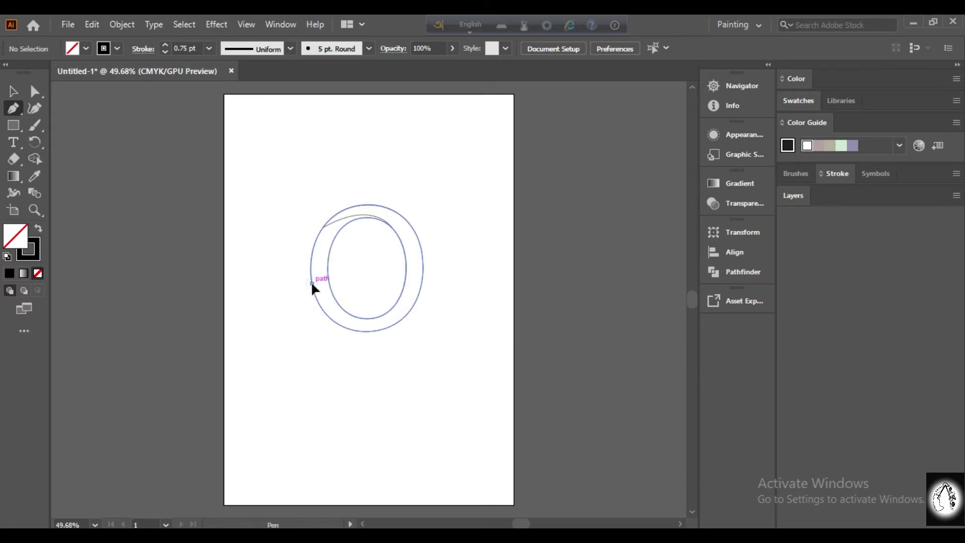
drag(312, 284, 354, 330)
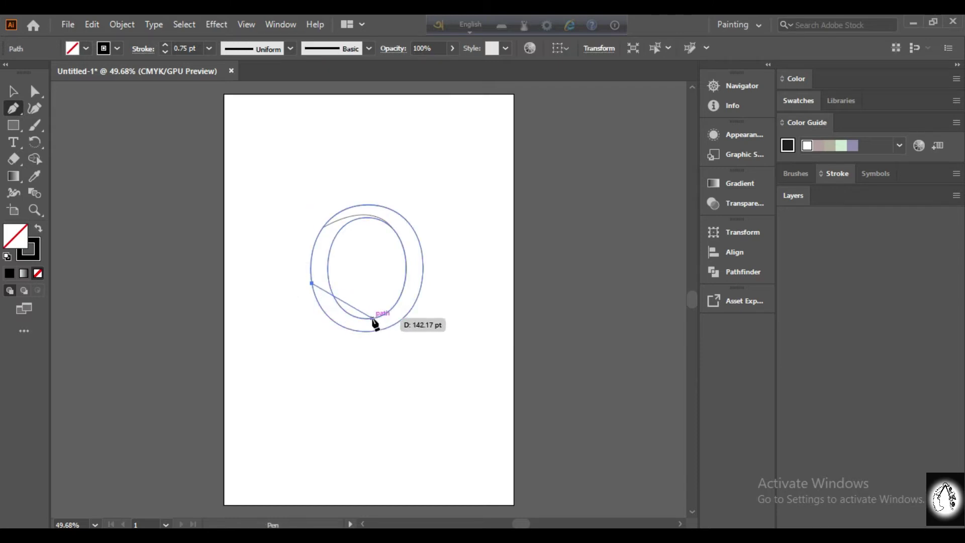
drag(378, 319, 414, 304)
click(13, 91)
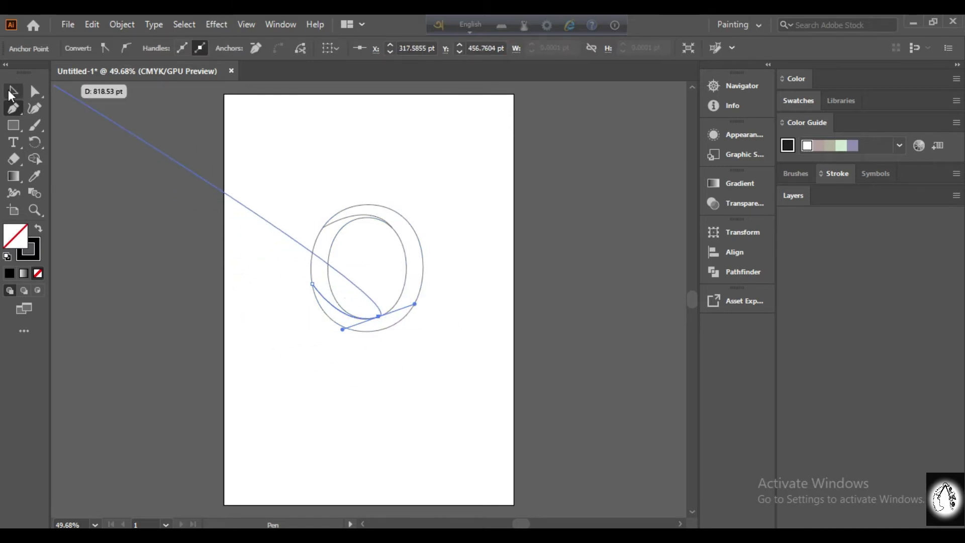
click(376, 398)
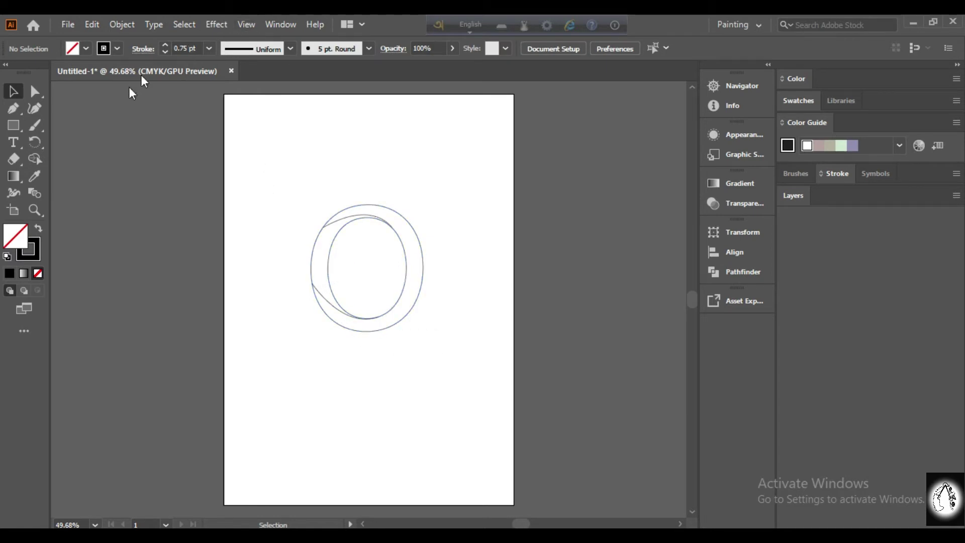
Draw a curved Pen line from the O's inner right edge down to its lower right edge
click(13, 108)
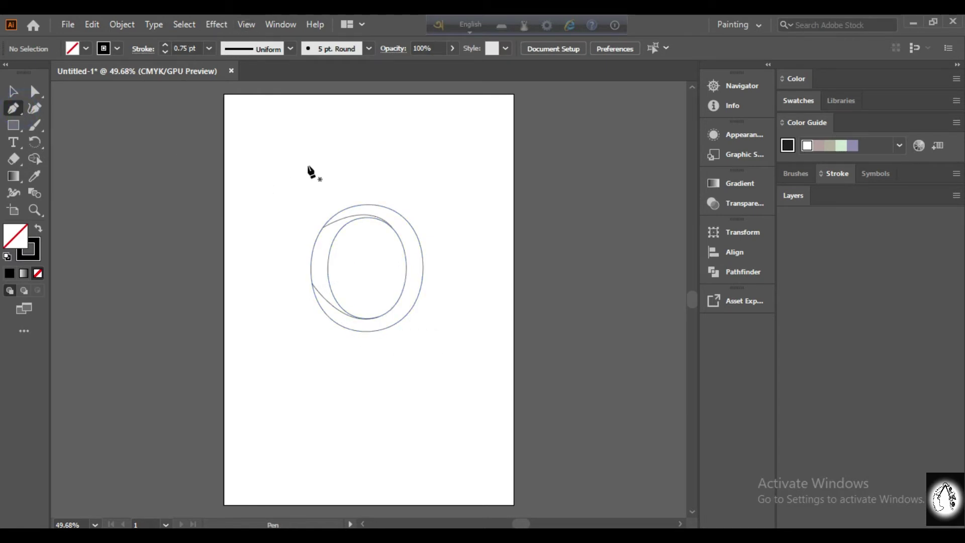
click(403, 247)
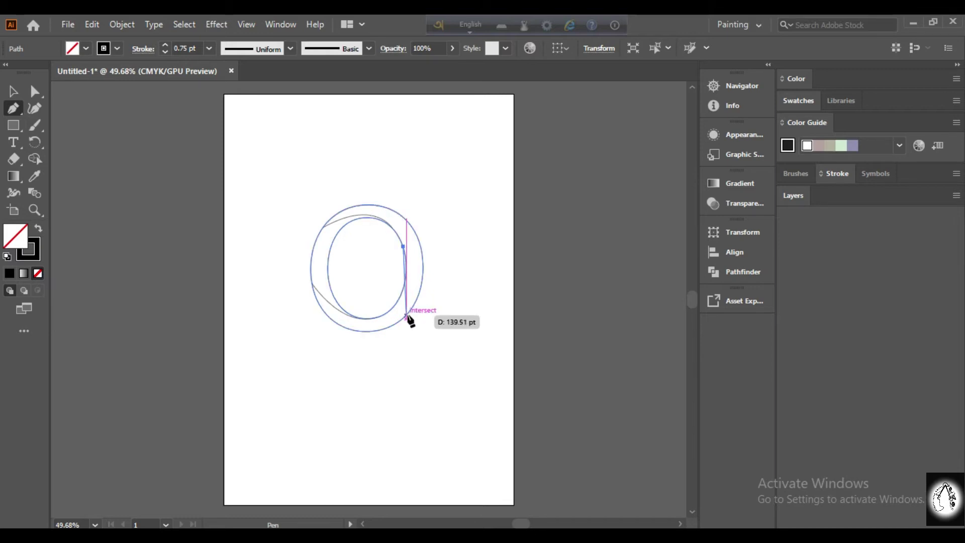
drag(406, 315, 394, 356)
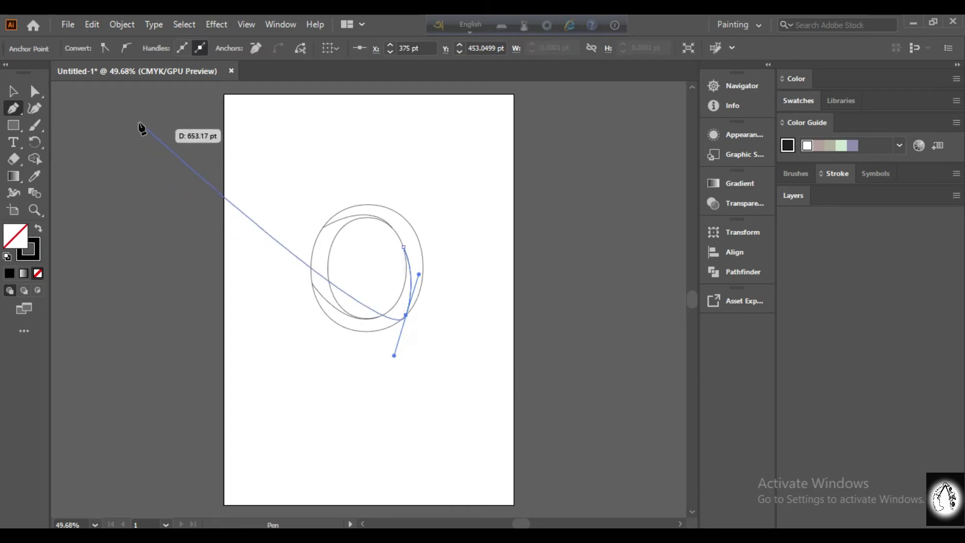
key(v)
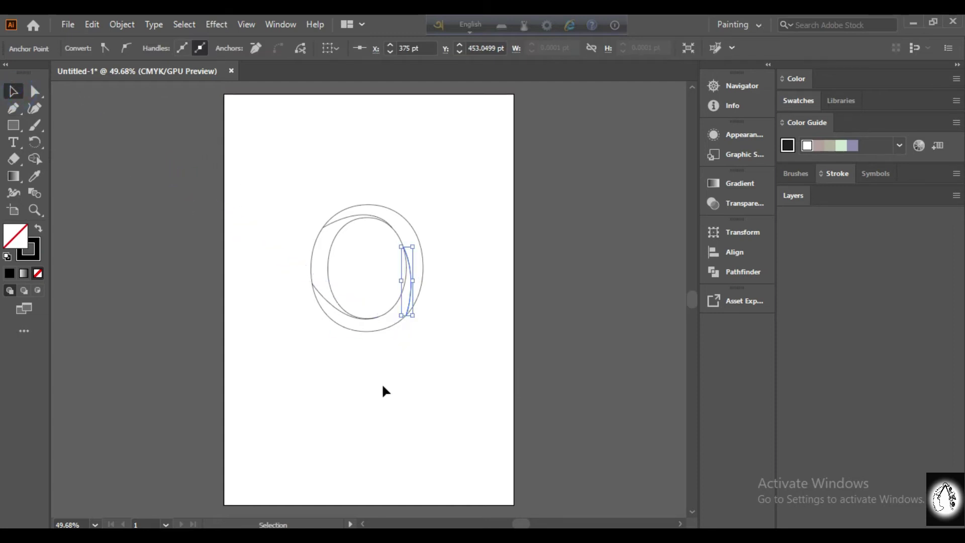
click(383, 385)
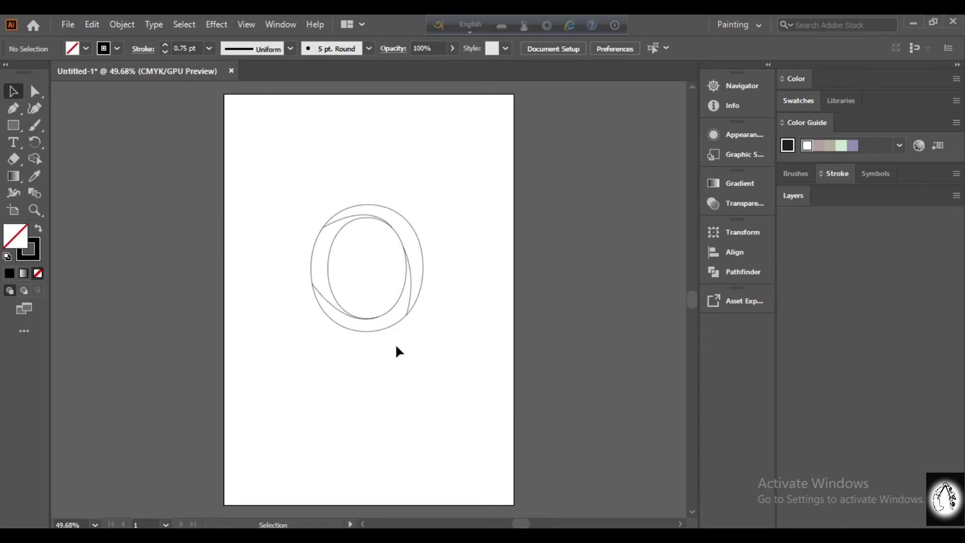
Draw a curved inner arc from the ring's top intersection down to its bottom
click(17, 110)
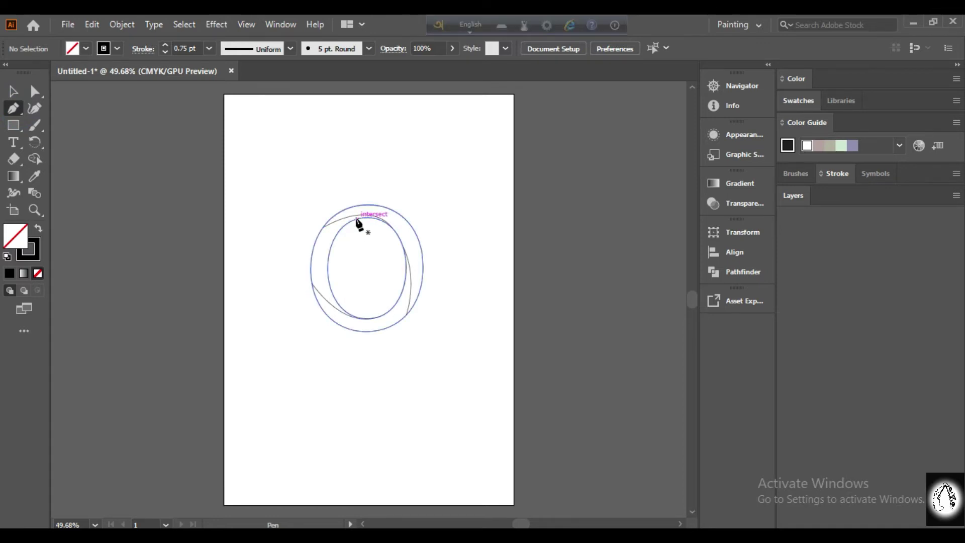
click(357, 218)
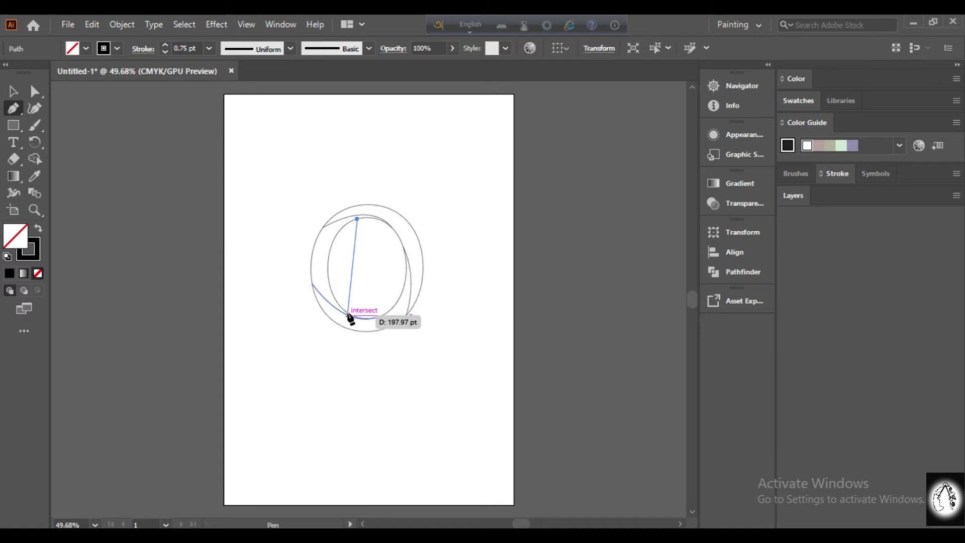
drag(351, 314, 381, 372)
click(16, 92)
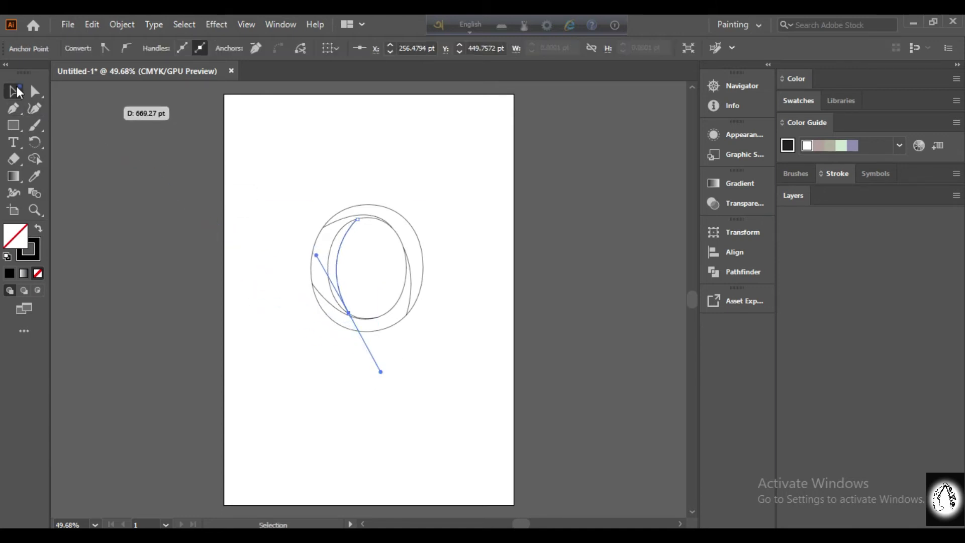
click(385, 400)
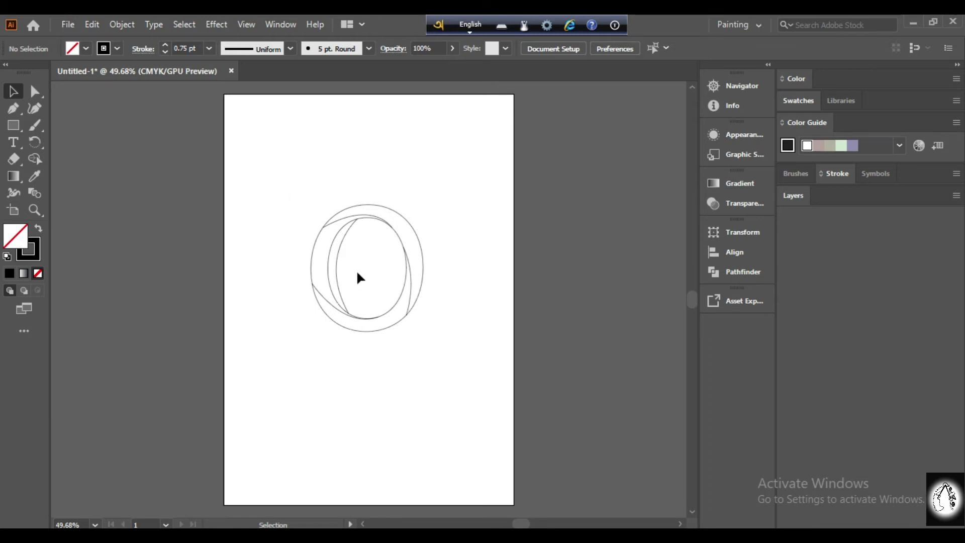
Select all O paths and use Shape Builder to split out the left, bottom and inner crescents
drag(285, 193, 443, 378)
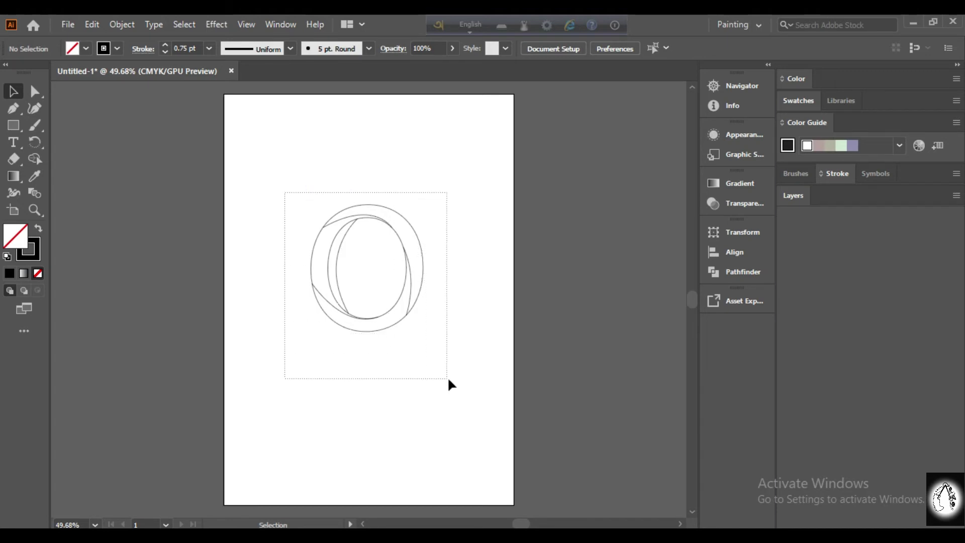
drag(442, 379, 455, 380)
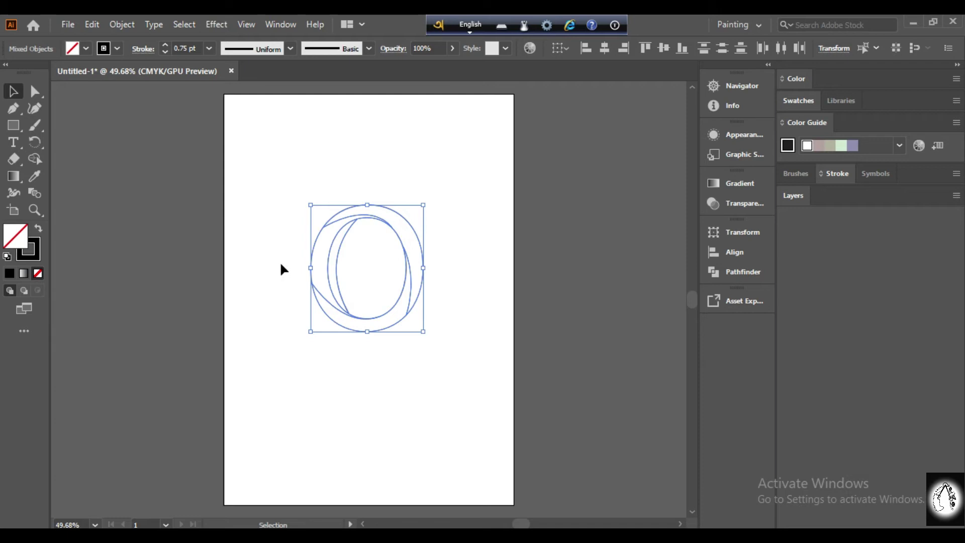
click(34, 159)
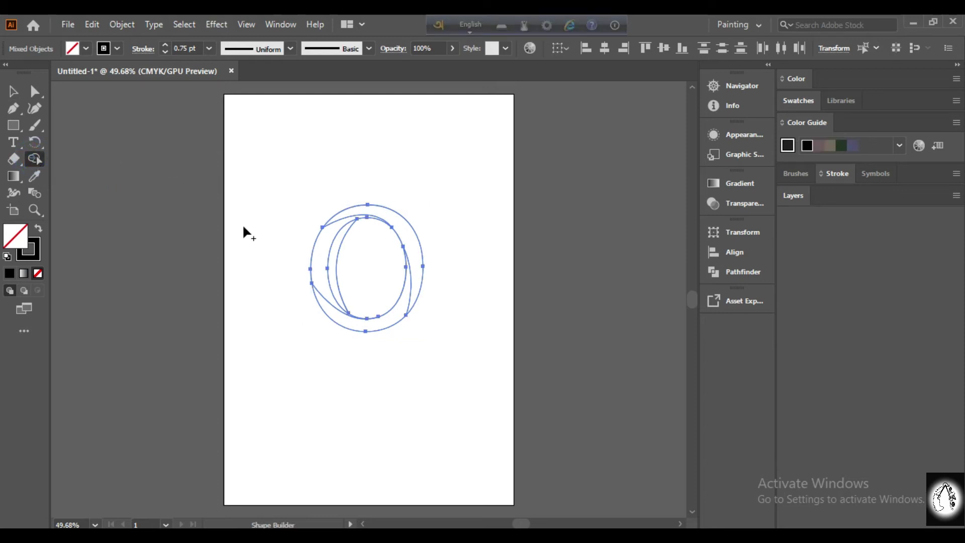
click(319, 259)
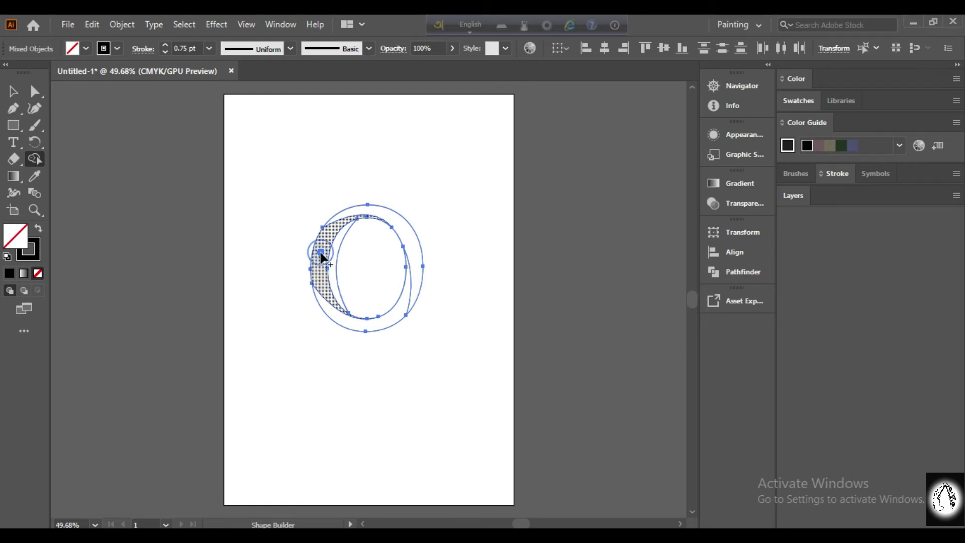
click(403, 308)
click(333, 275)
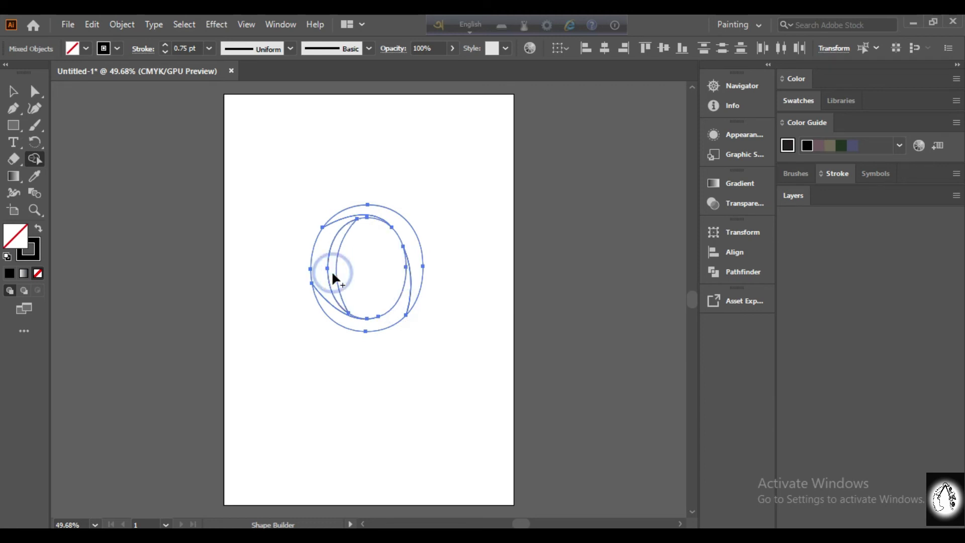
click(336, 305)
click(13, 92)
click(393, 397)
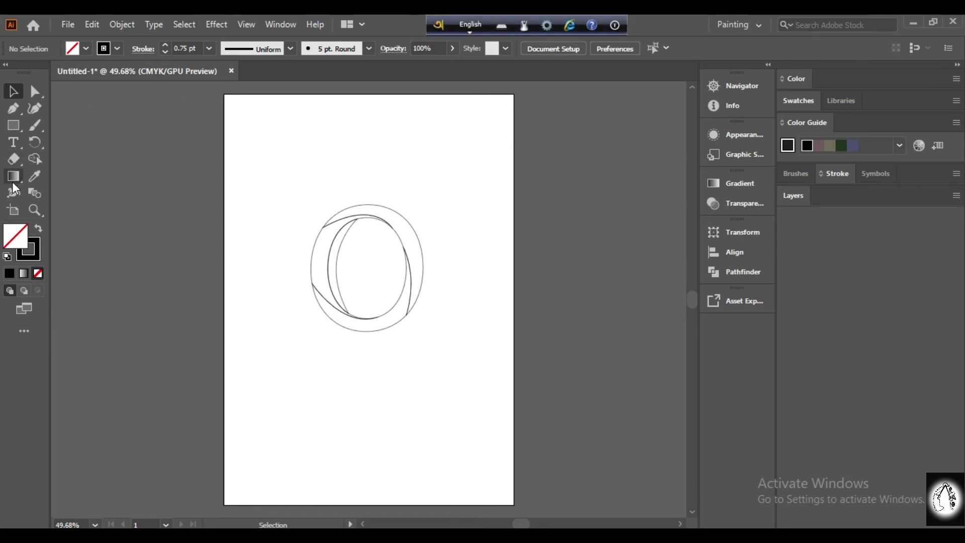
Draw a rectangle above the O and give it a linear gradient fill
click(12, 131)
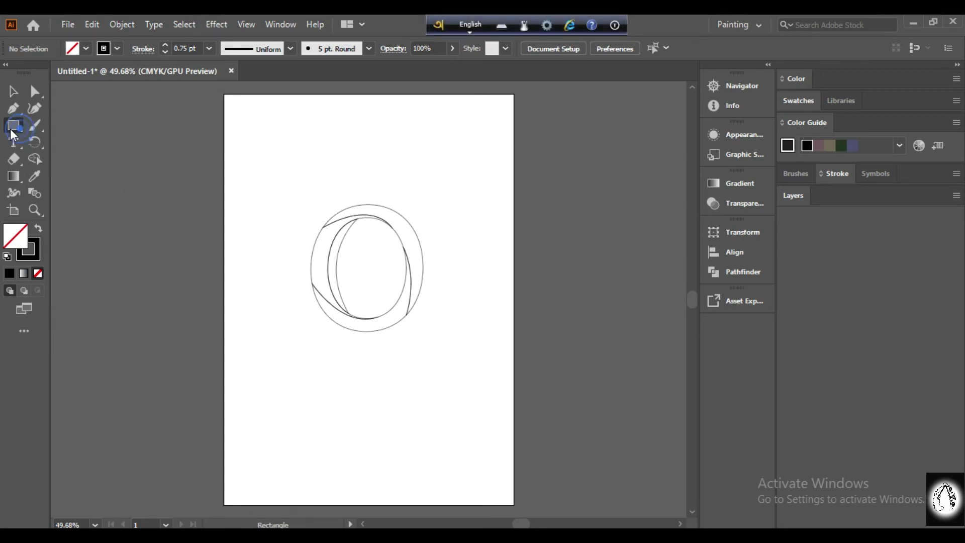
drag(368, 122, 464, 172)
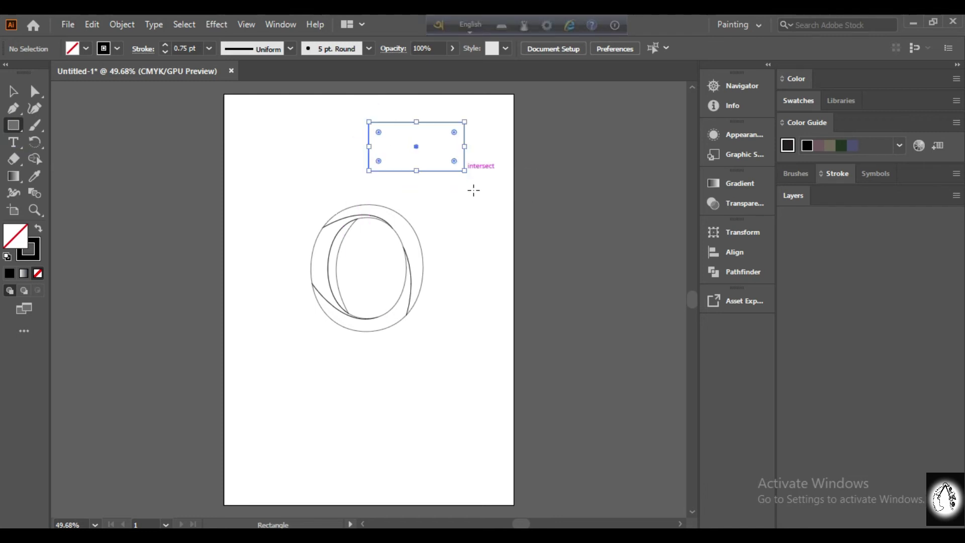
click(11, 92)
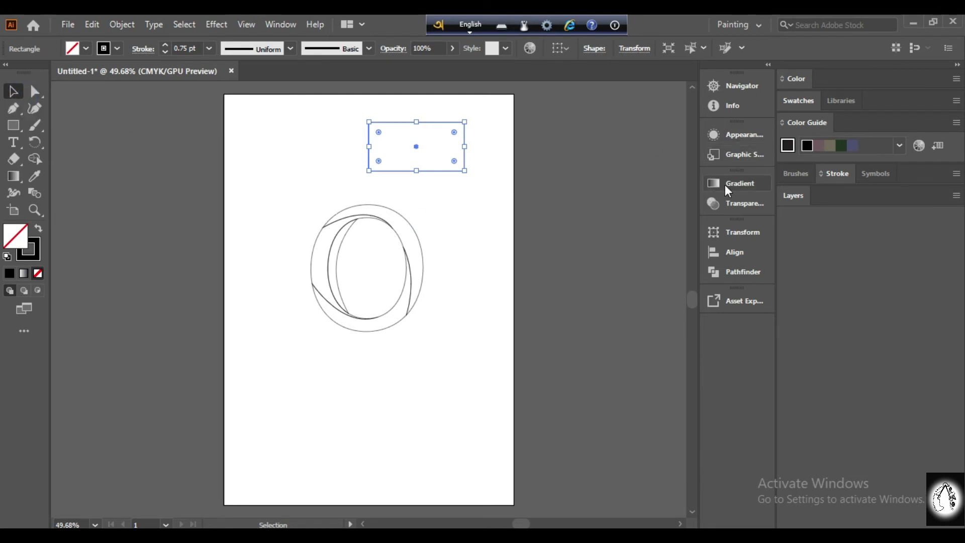
click(711, 186)
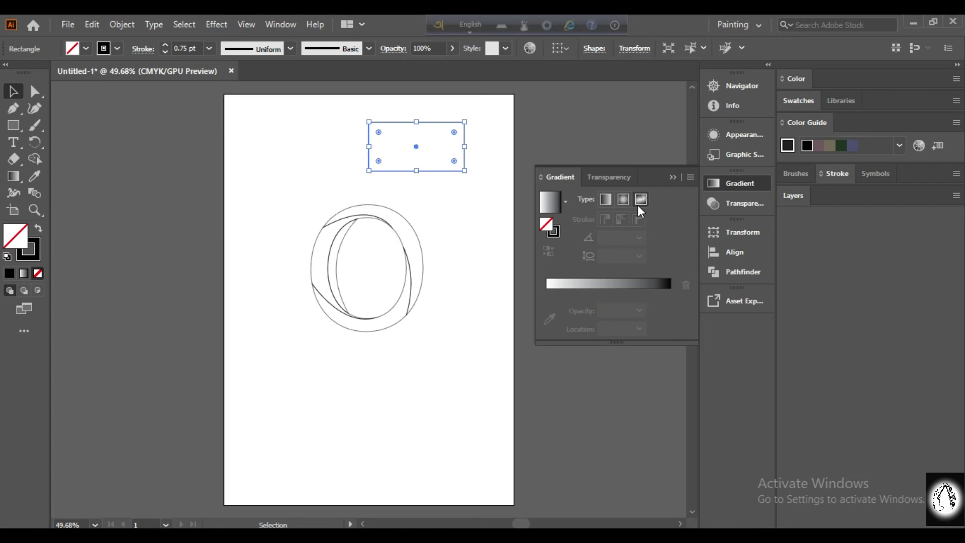
click(611, 198)
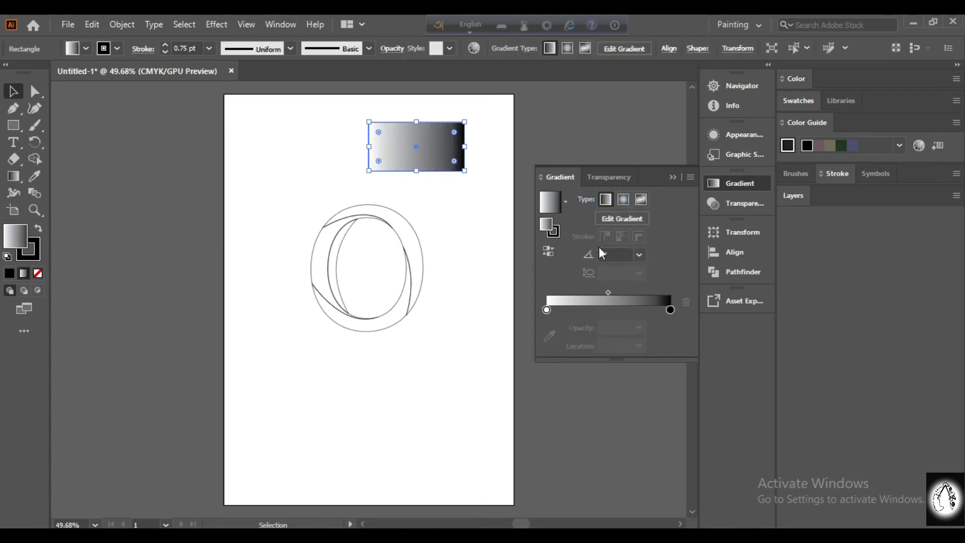
Set the gradient stops to dark red and K=90 dark gray, nudging the red stop inward
click(547, 309)
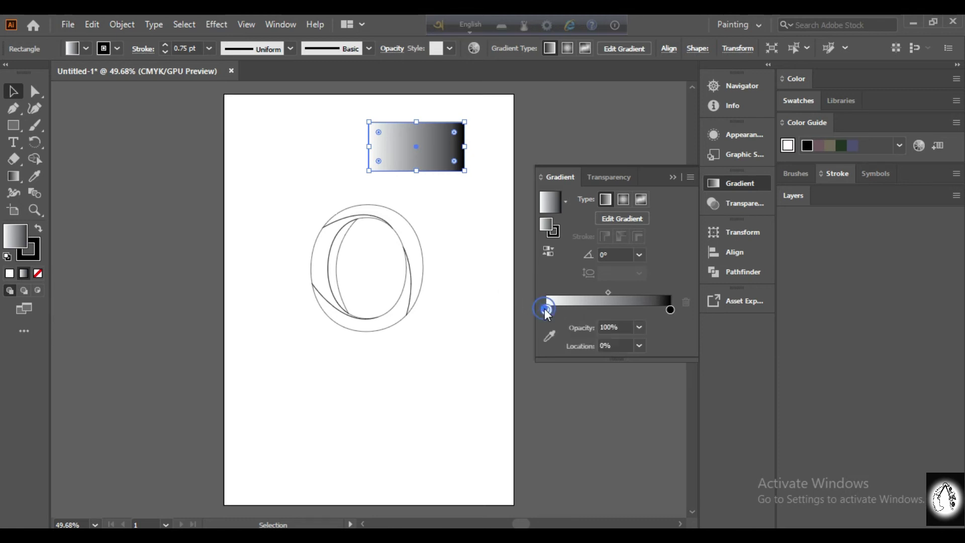
double_click(547, 309)
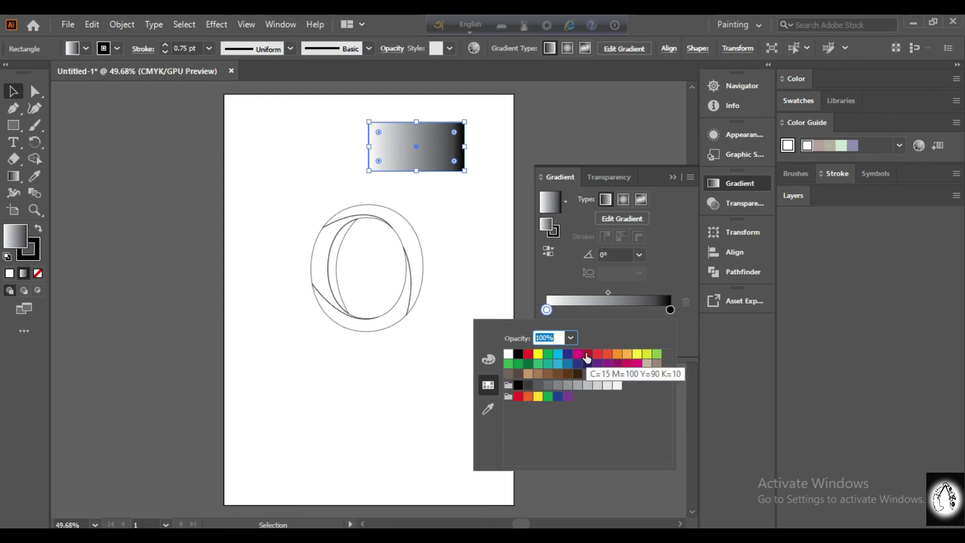
click(587, 355)
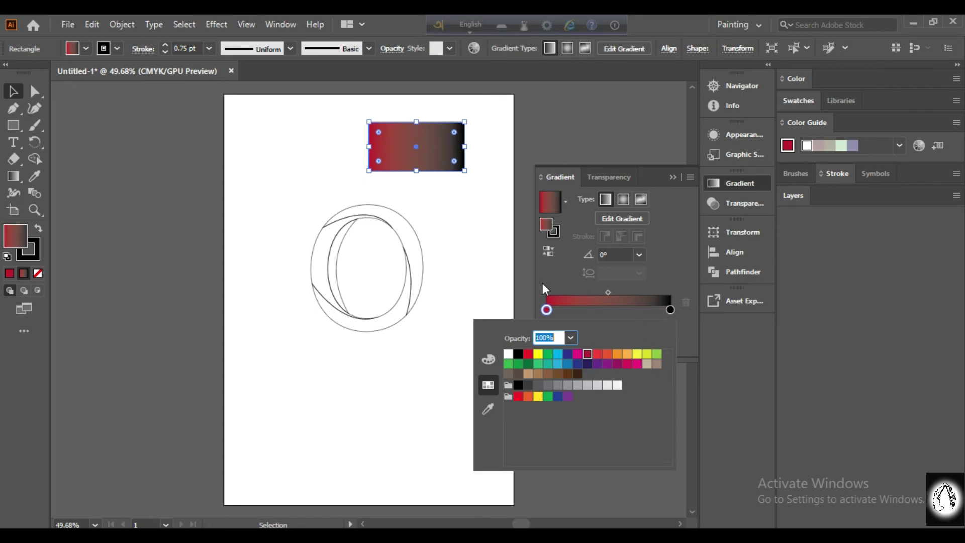
click(672, 308)
double_click(672, 309)
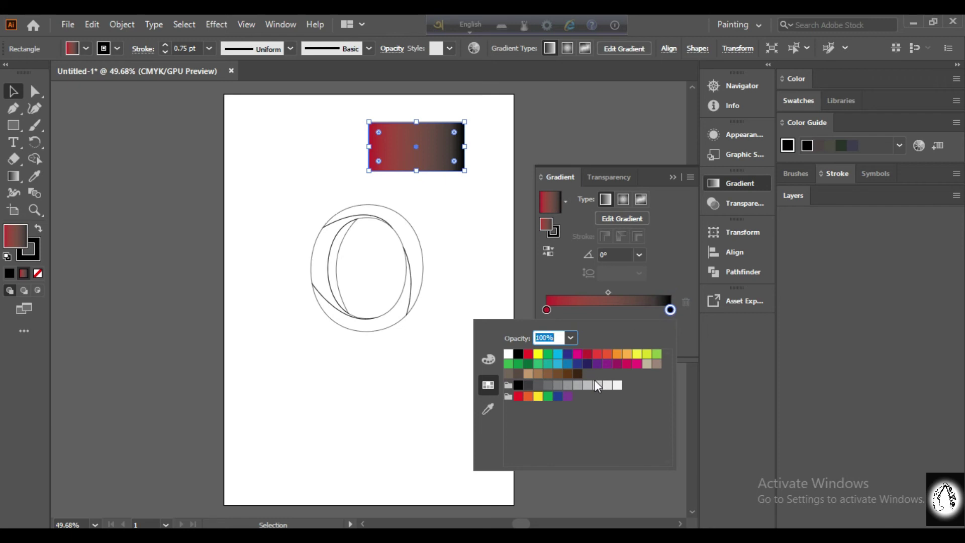
click(518, 386)
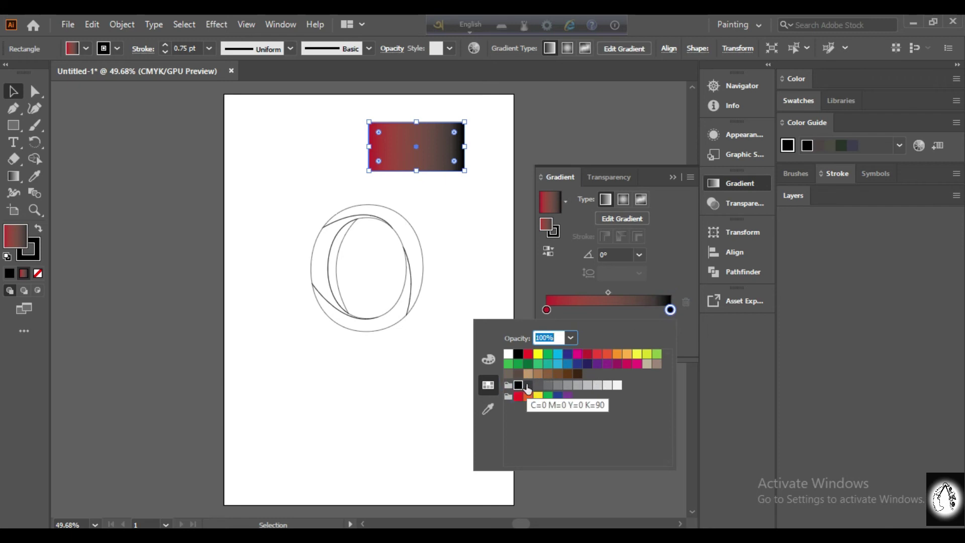
click(528, 386)
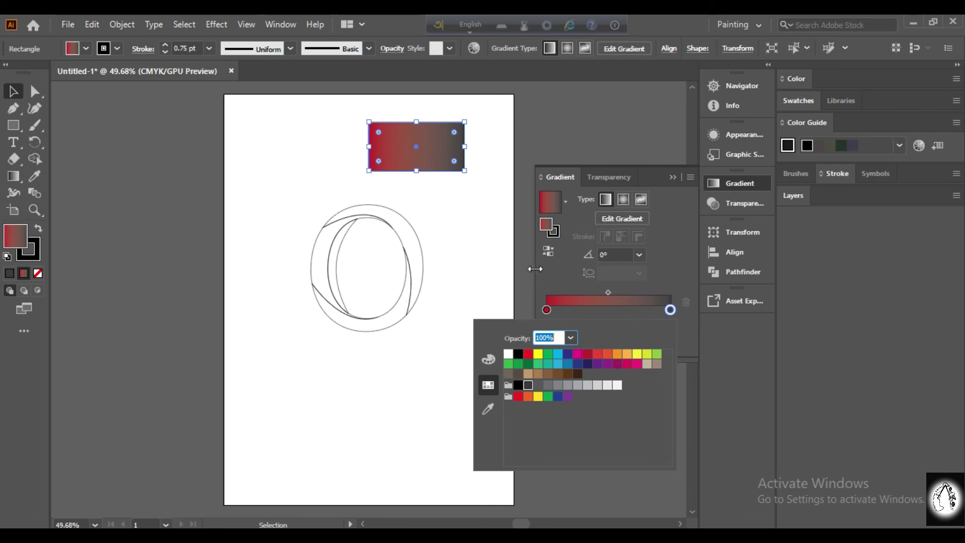
key(Escape)
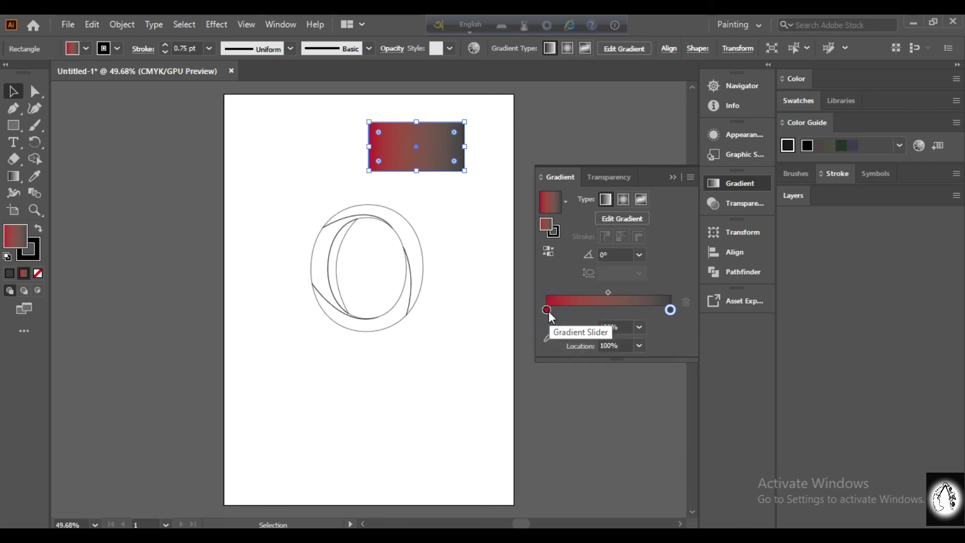
mouse_move(547, 310)
mouse_down()
mouse_move(593, 313)
mouse_move(534, 310)
mouse_up()
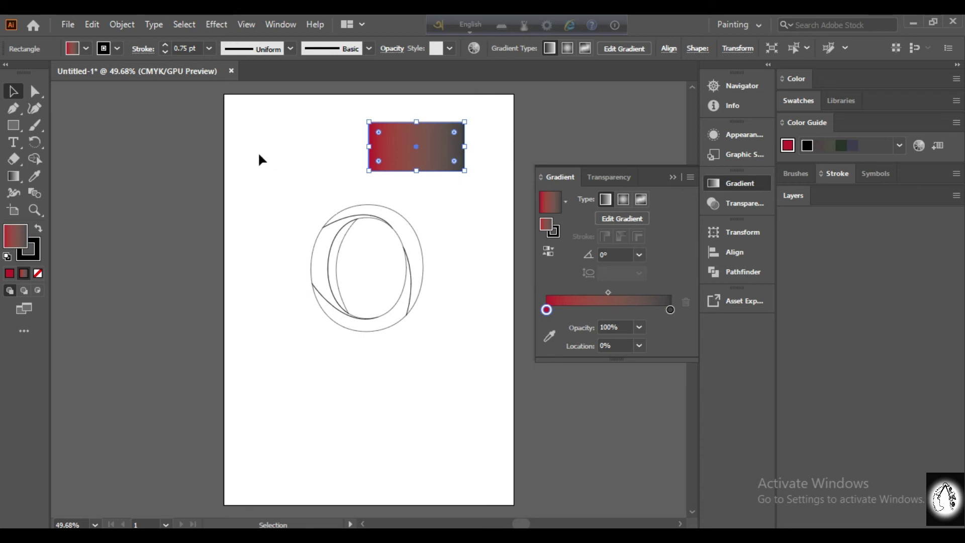
drag(257, 151, 476, 361)
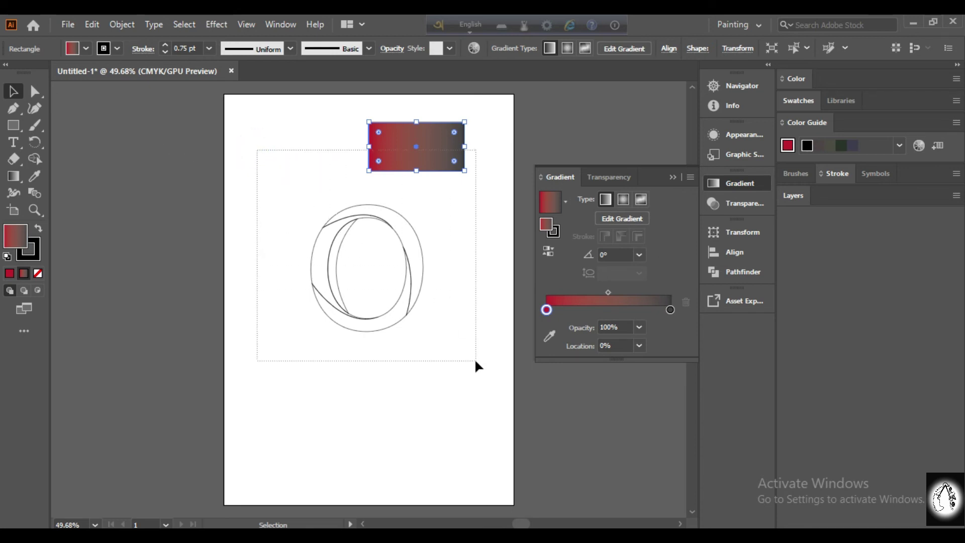
Eyedropper the rectangle's red-to-dark-gray gradient onto the O's facet pieces
click(33, 177)
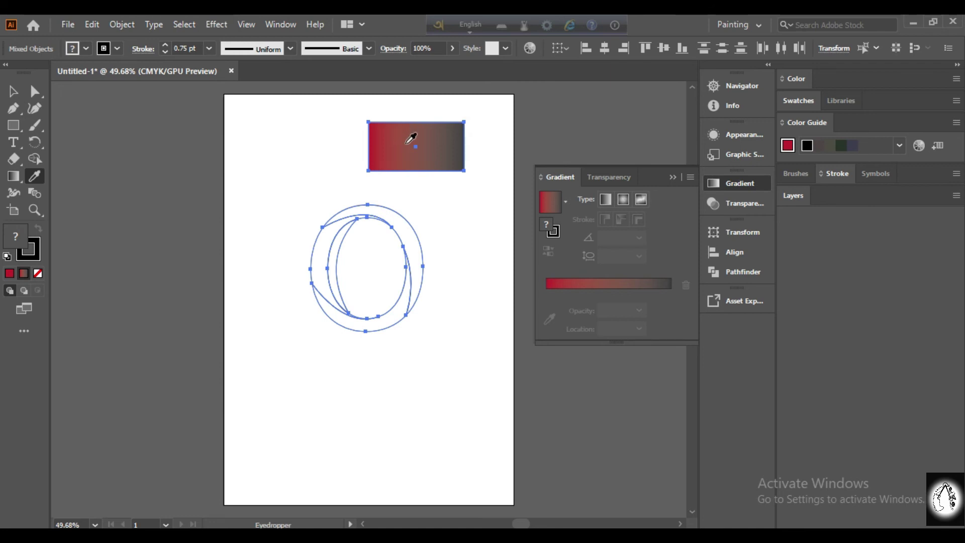
click(409, 142)
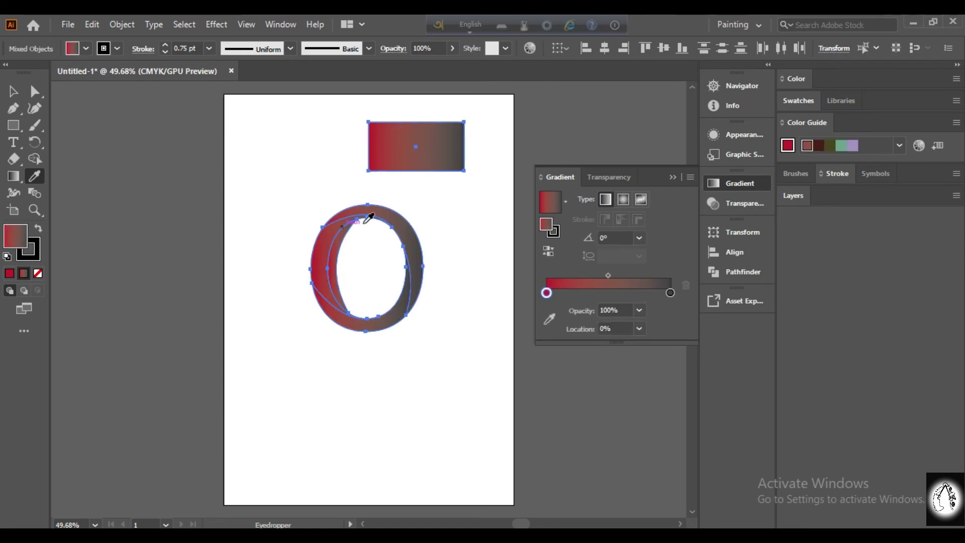
click(13, 92)
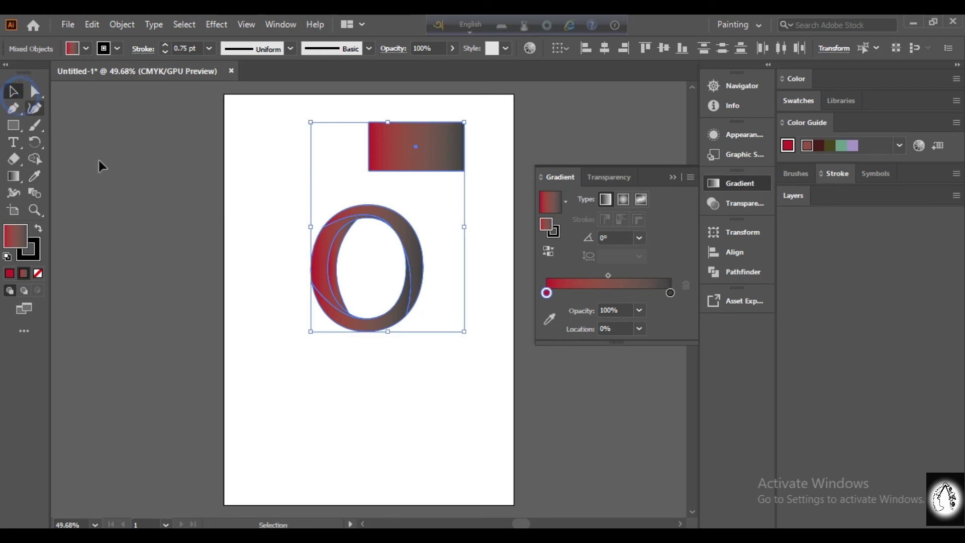
click(368, 413)
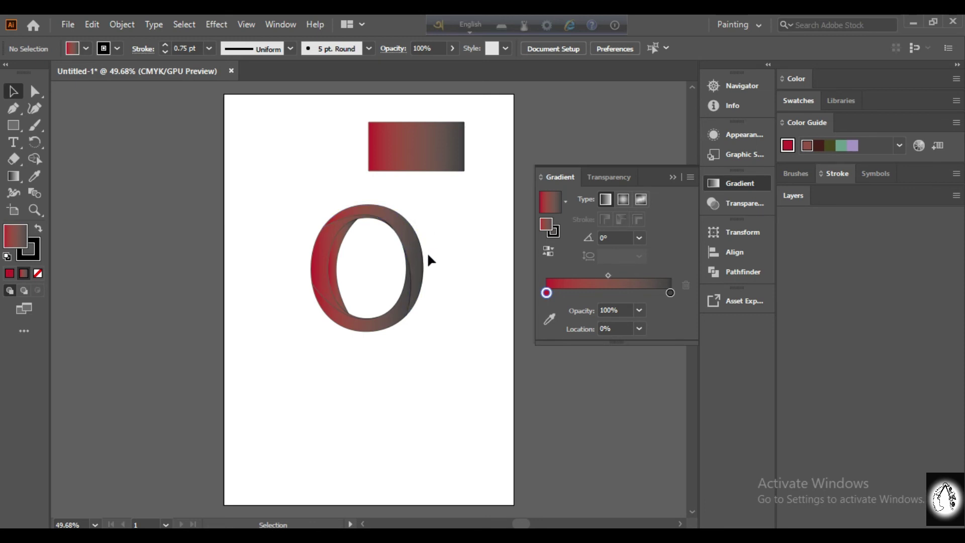
Change the inner left crescent's gradient stops to dark gray and light gray
click(338, 293)
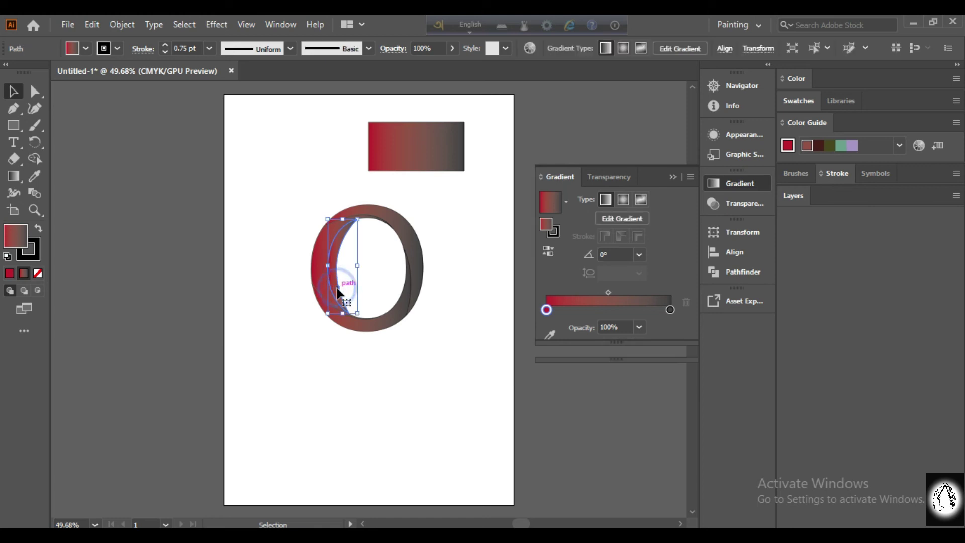
double_click(547, 310)
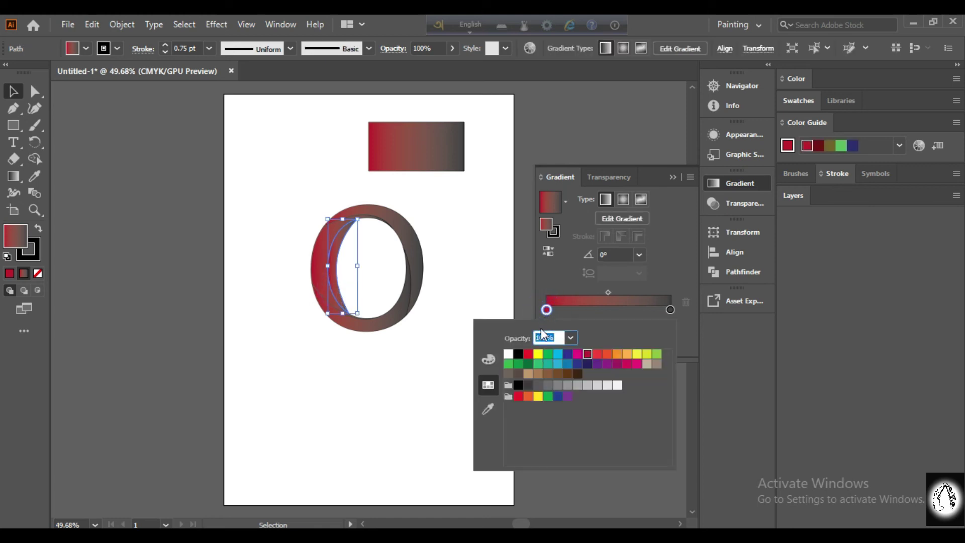
click(528, 385)
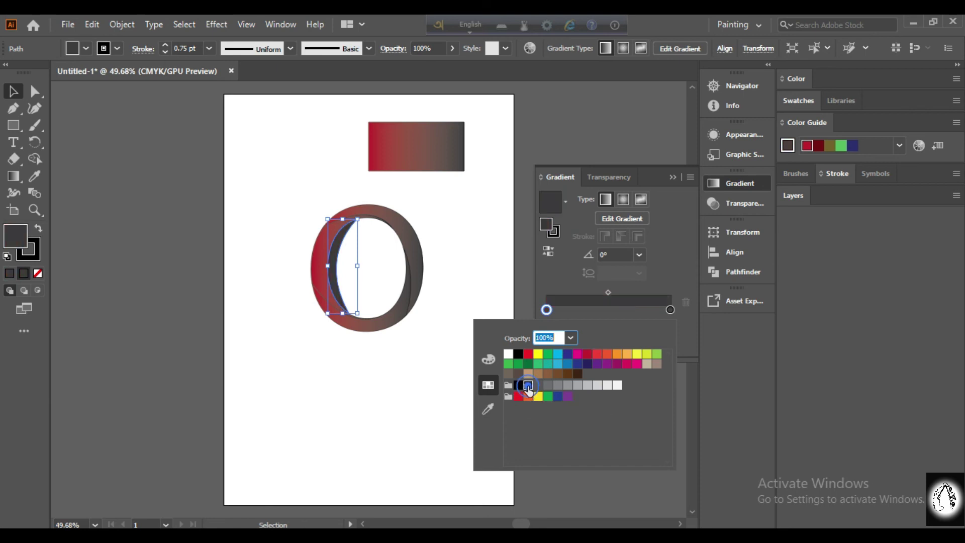
click(671, 310)
double_click(671, 310)
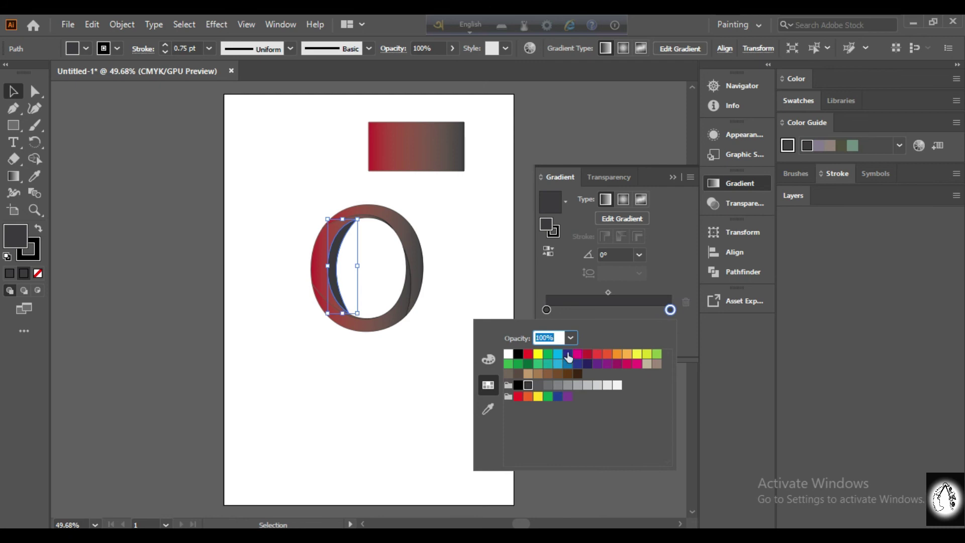
click(509, 374)
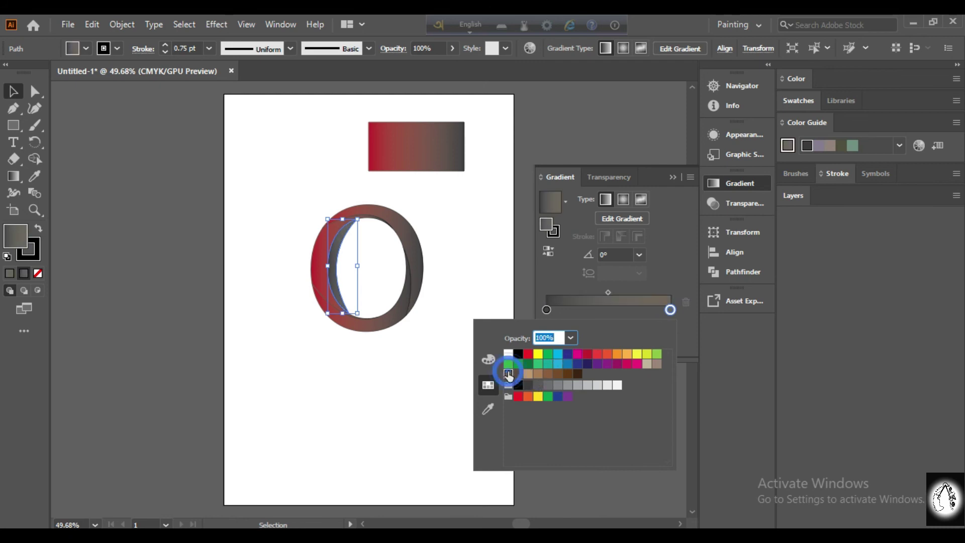
click(578, 386)
click(588, 386)
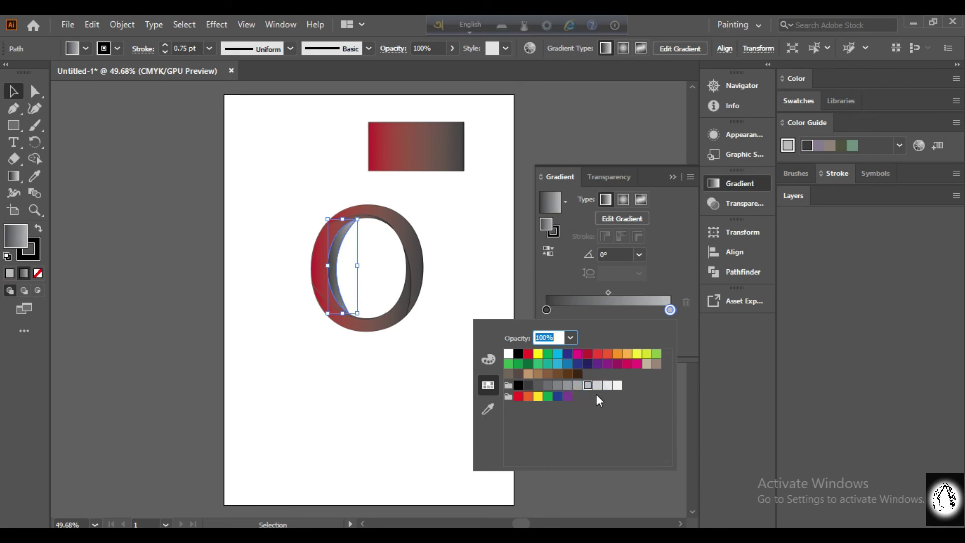
click(468, 274)
click(457, 303)
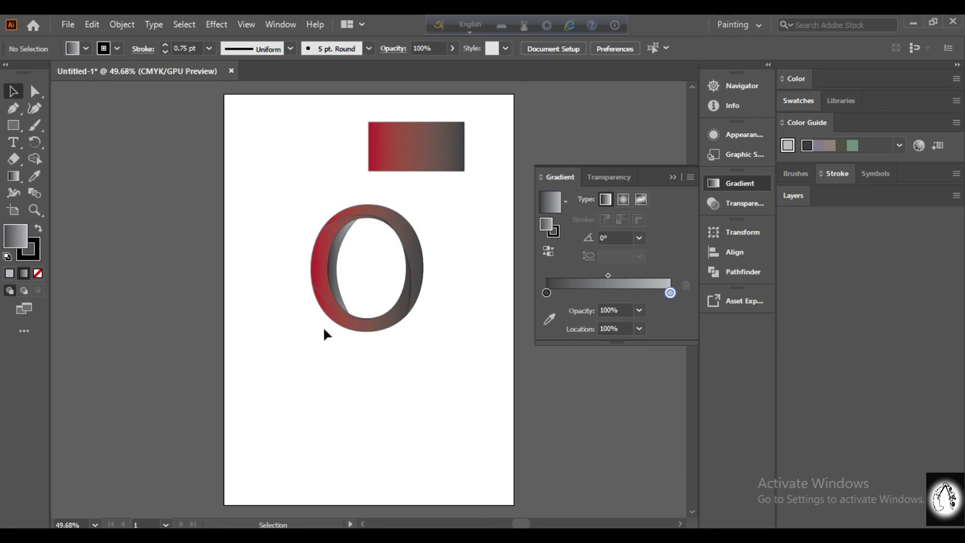
click(325, 286)
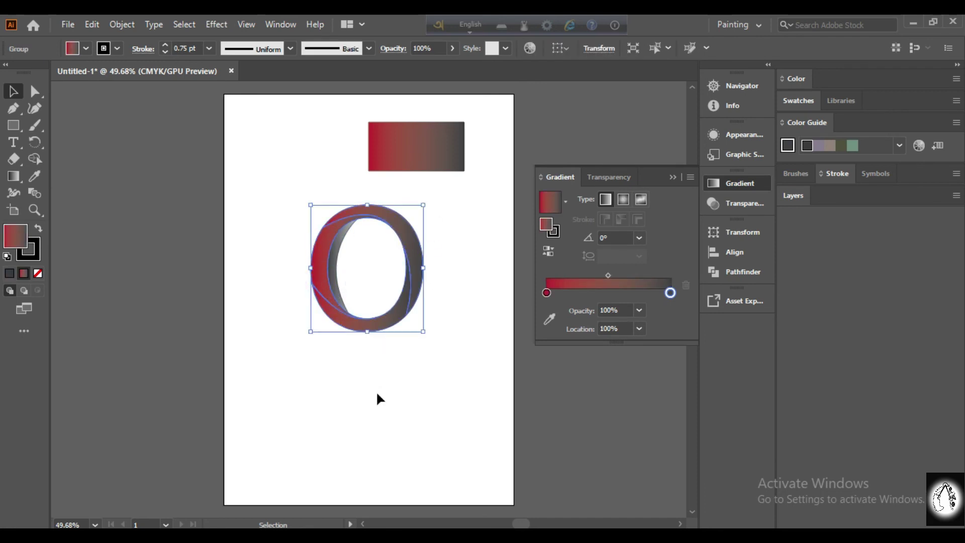
Ungroup the O into separate facet paths, then select its large left facet
click(379, 399)
click(310, 270)
click(375, 398)
click(358, 331)
click(395, 379)
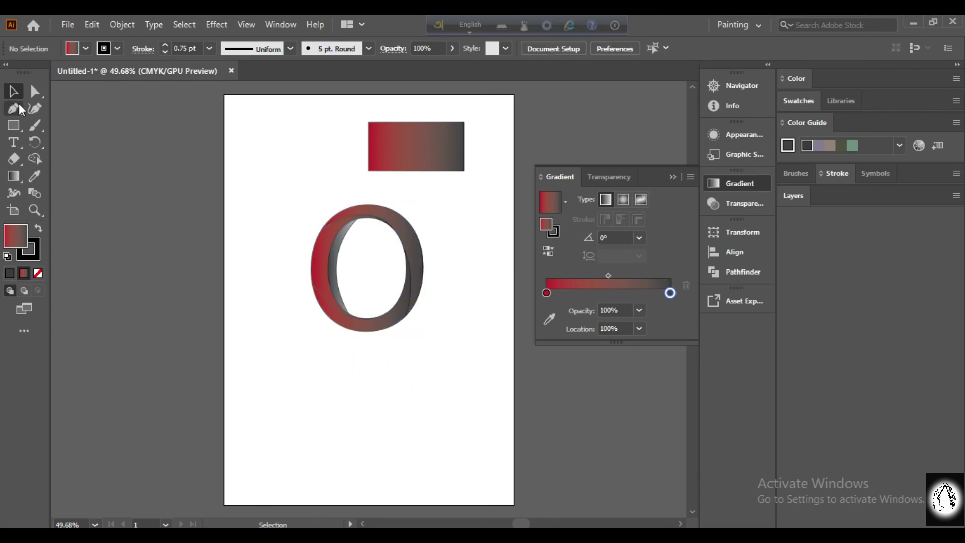
click(317, 257)
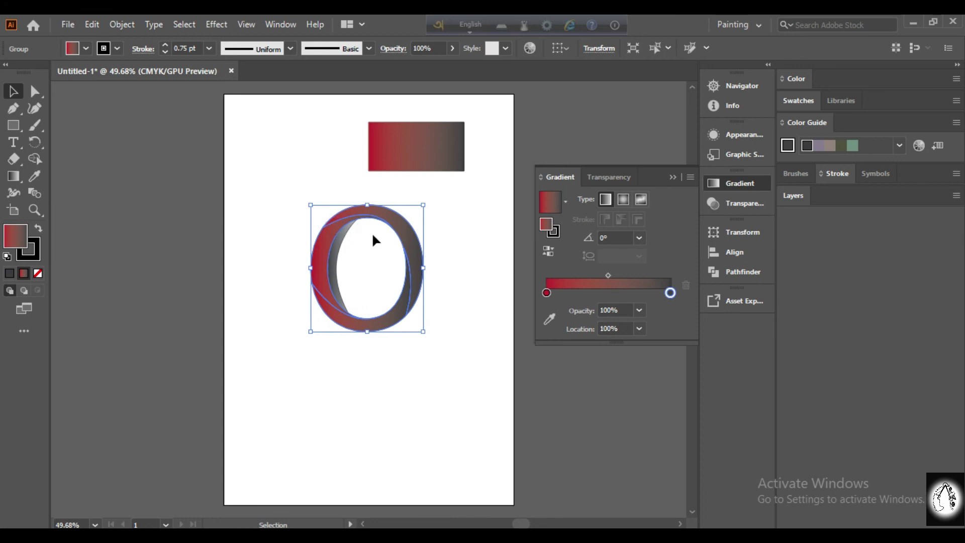
right_click(318, 272)
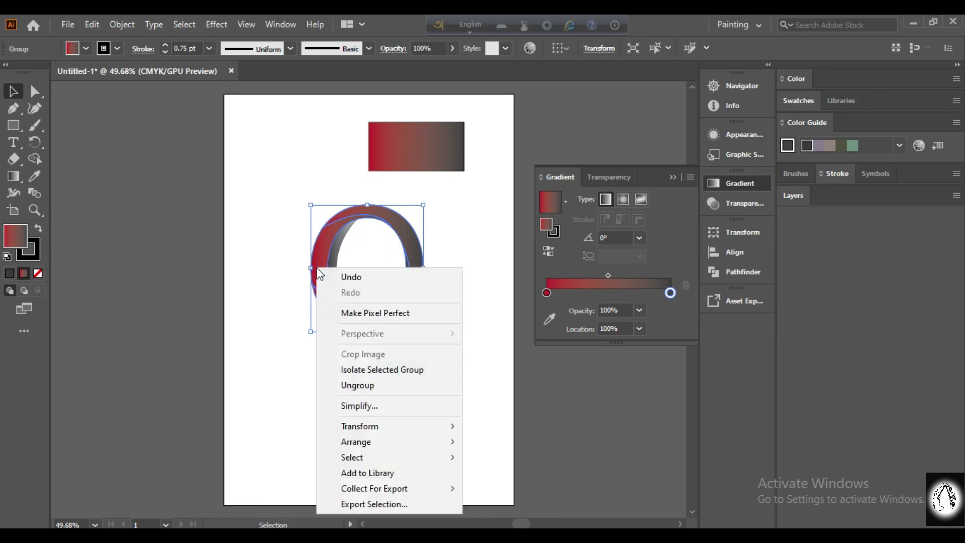
click(371, 386)
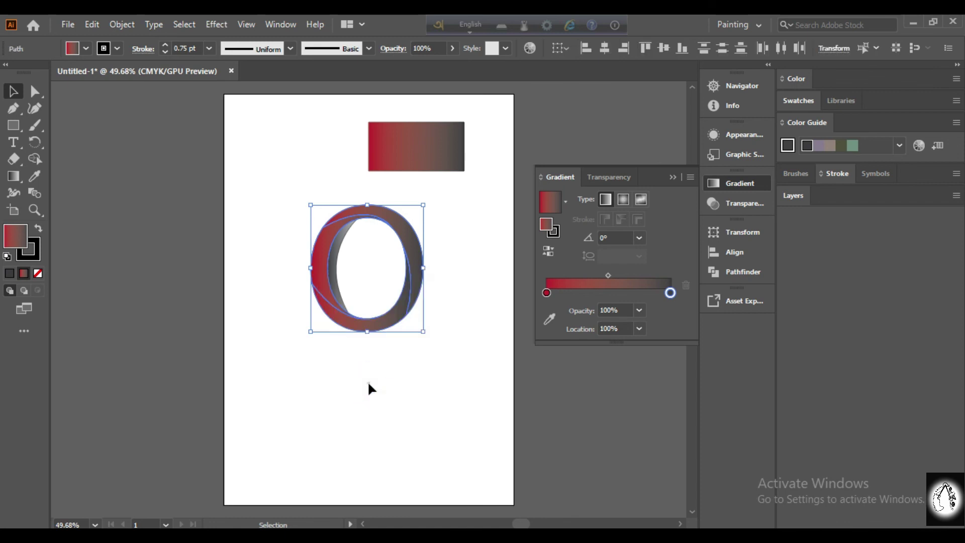
click(367, 387)
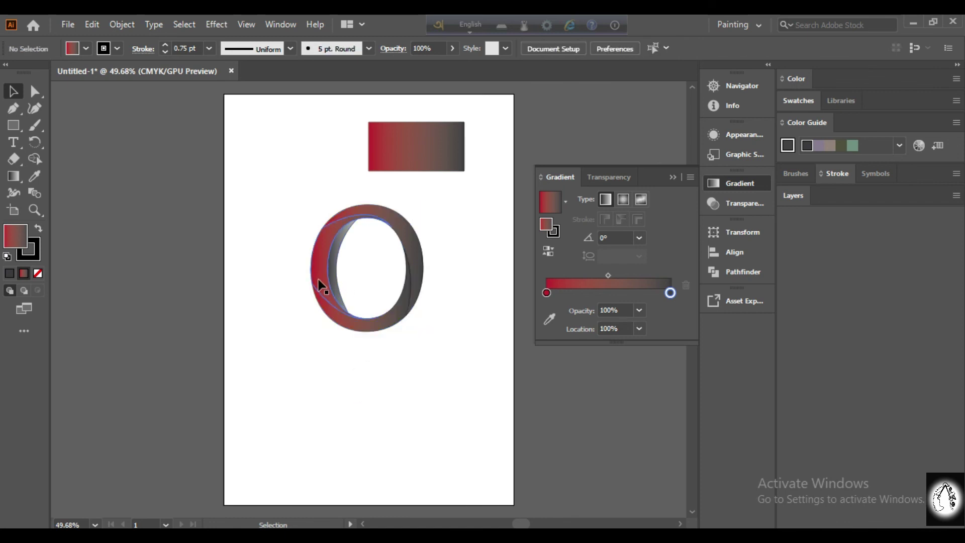
click(320, 284)
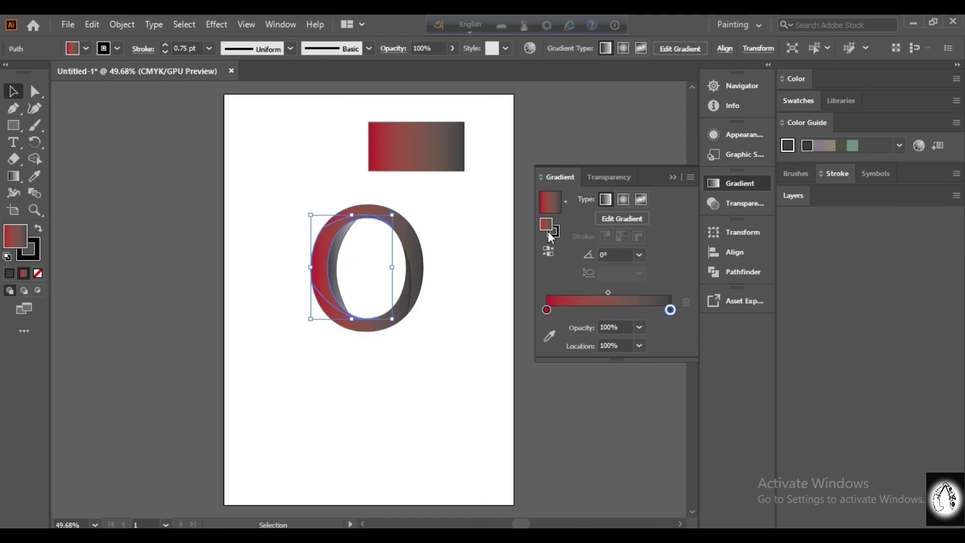
Reverse the left facet's gradient and pull its red stop toward the middle
click(547, 254)
click(547, 254)
click(547, 254)
mouse_move(547, 309)
mouse_down()
mouse_move(583, 309)
mouse_move(547, 310)
mouse_up()
drag(671, 310, 583, 312)
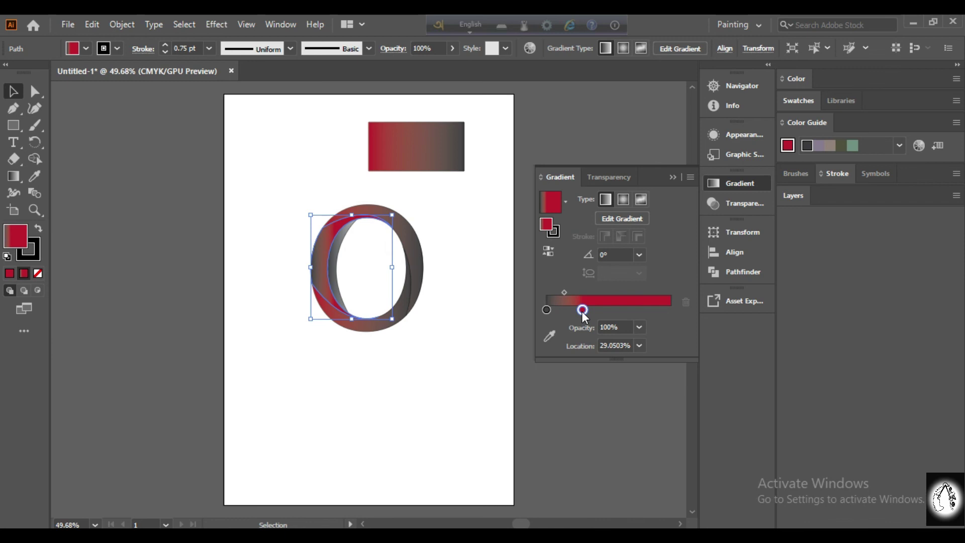
click(498, 340)
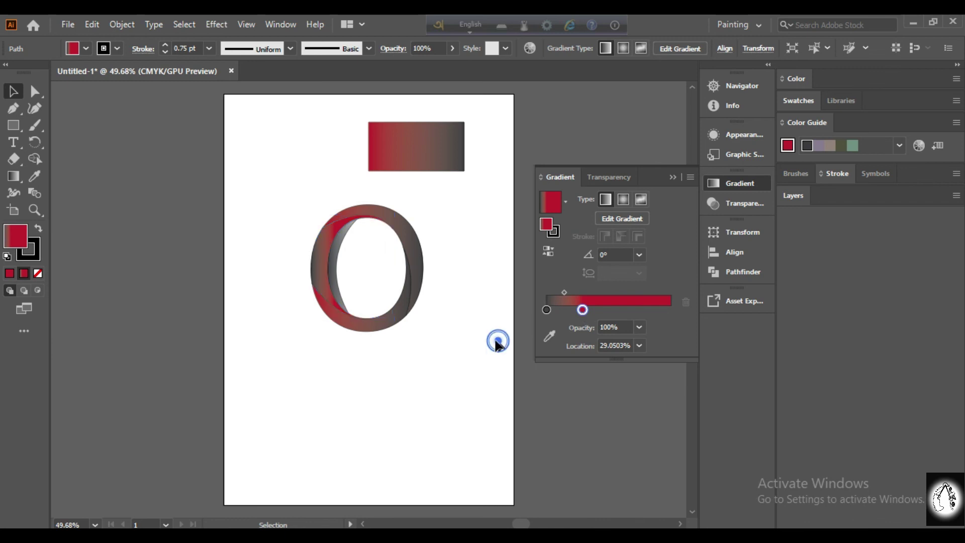
Move the top-right outer facet's red gradient stop to about 52% to widen the red
click(414, 307)
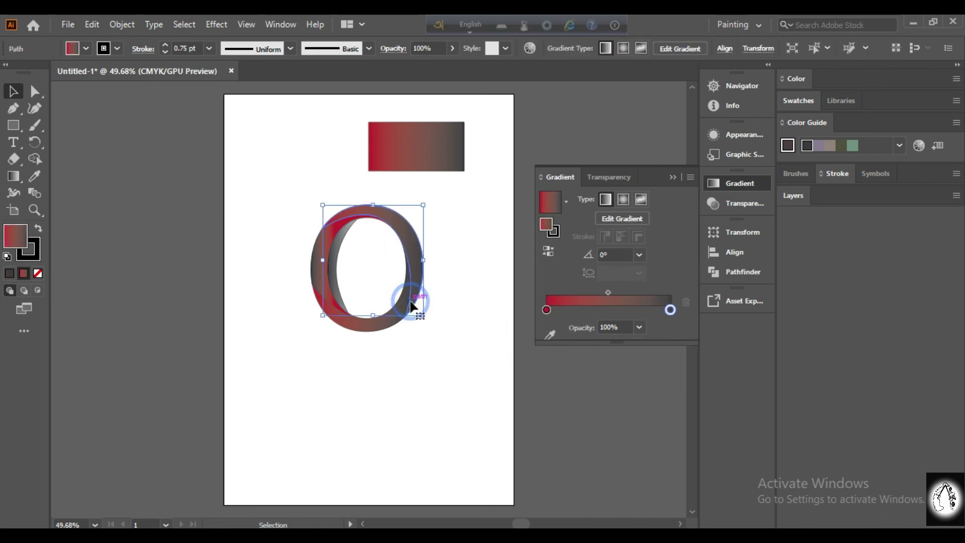
click(548, 310)
drag(549, 309, 610, 310)
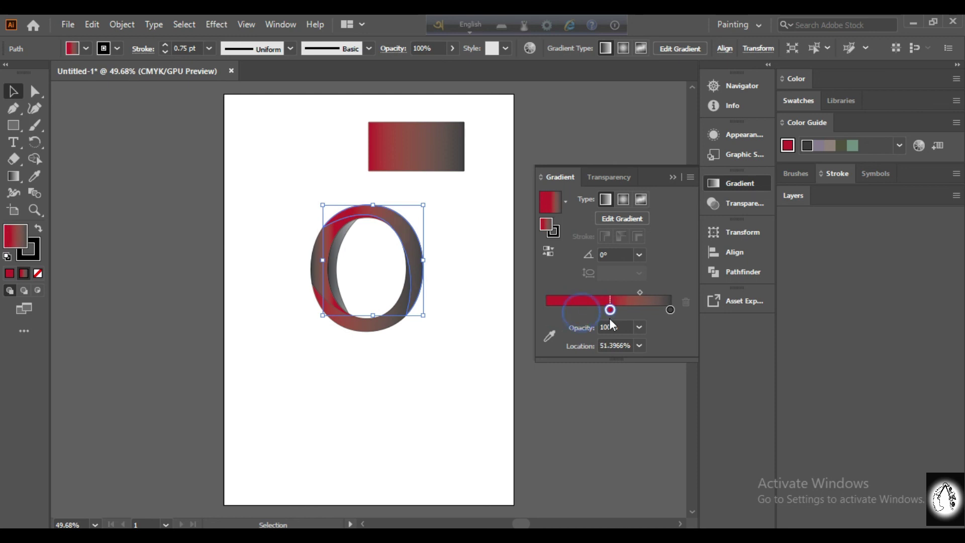
click(363, 383)
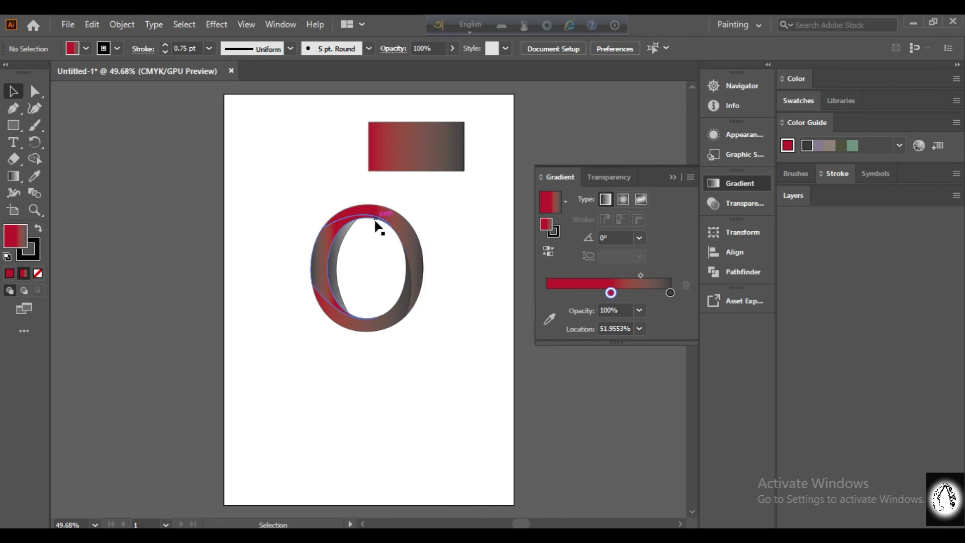
Set the stroke of the O's inner left facet to None
click(345, 224)
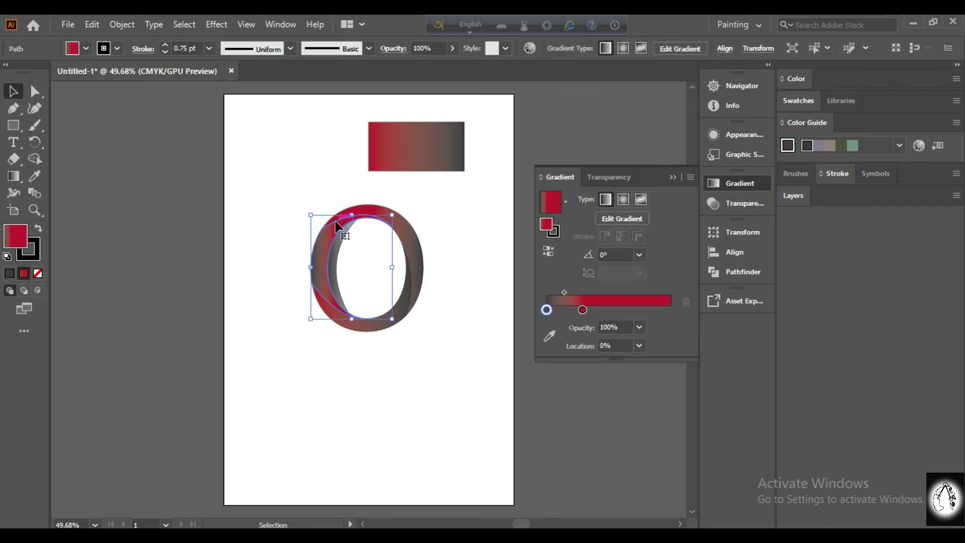
click(164, 52)
click(356, 390)
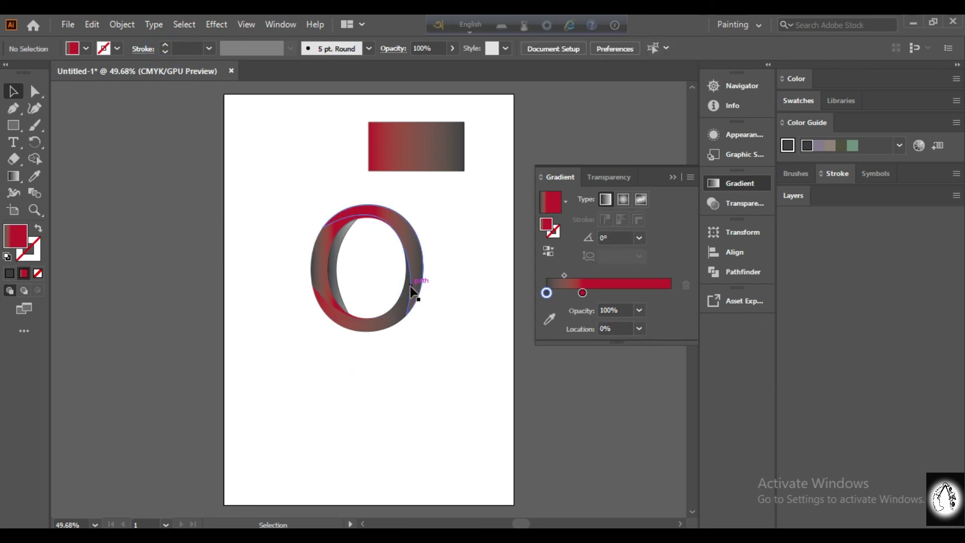
Give the top-right facet a 0.5 pt stroke and pull its red gradient stop back to about 30%
click(414, 287)
click(164, 52)
click(318, 381)
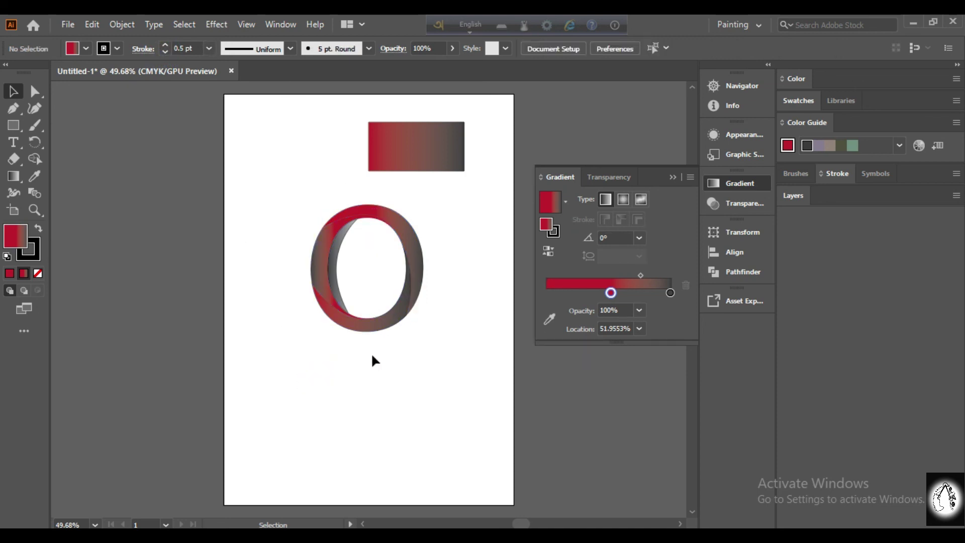
click(414, 294)
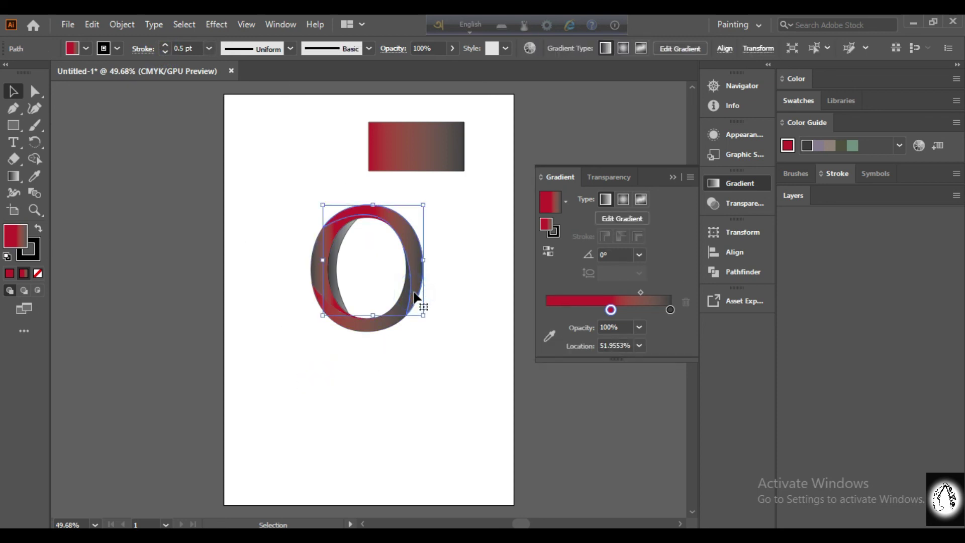
drag(611, 309, 584, 309)
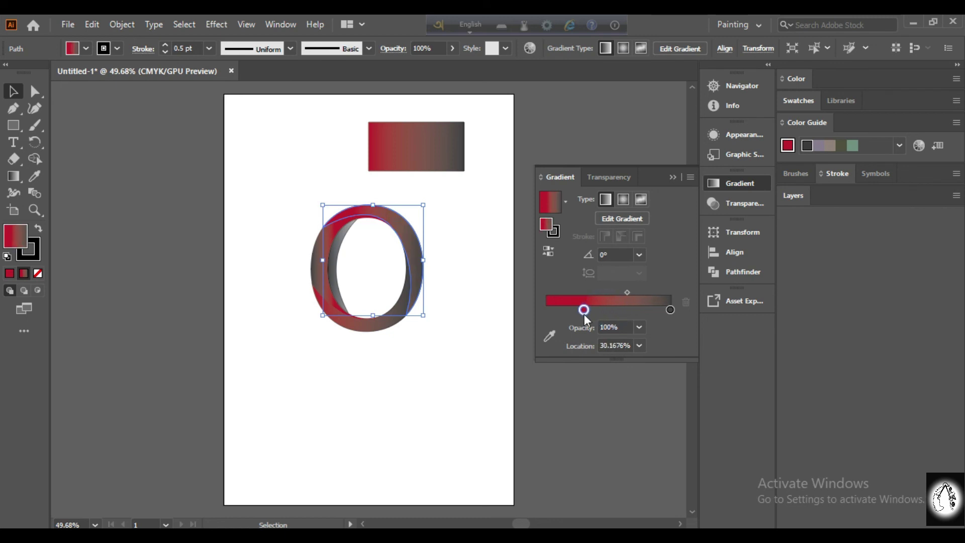
click(459, 372)
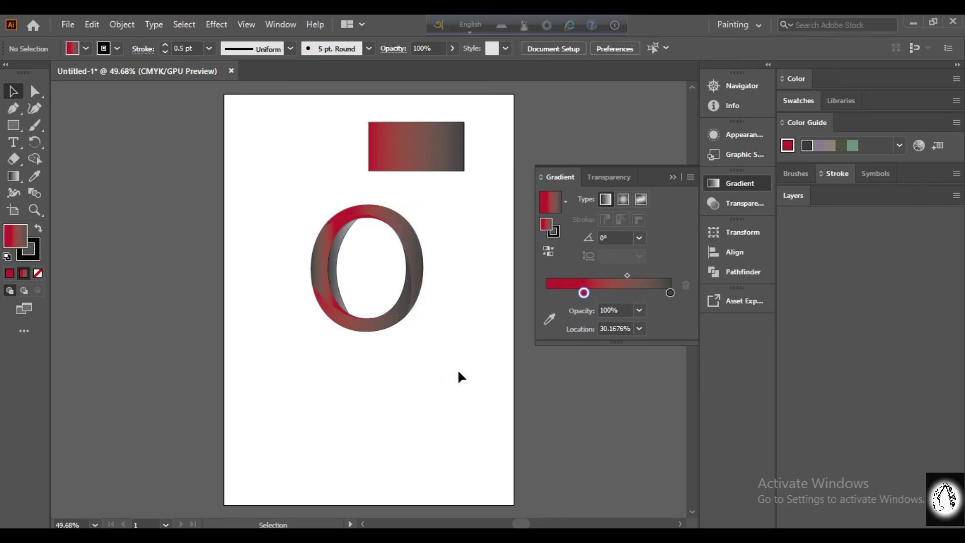